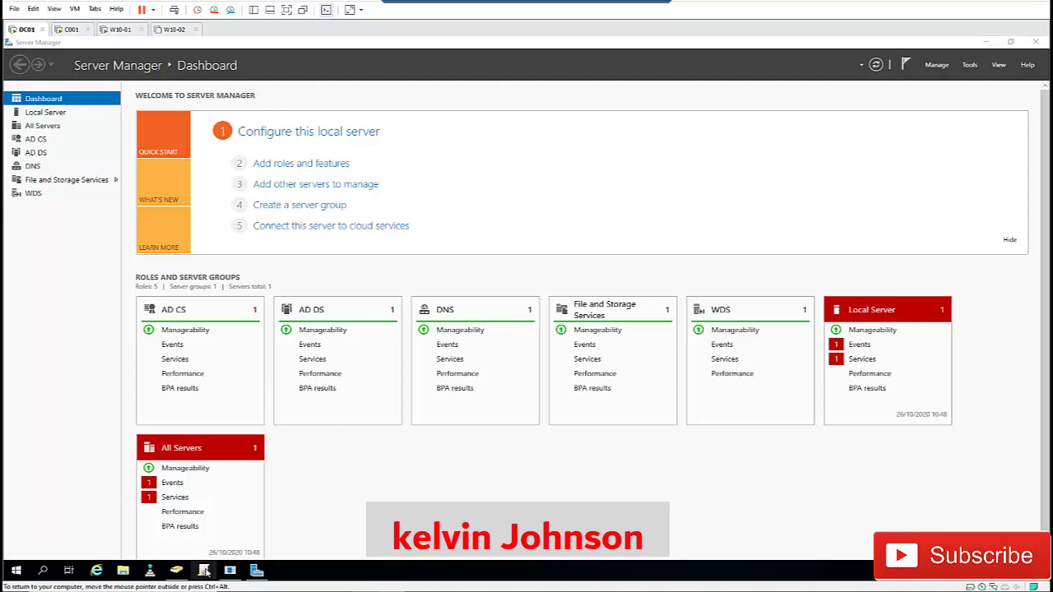
- Launch Group Policy Management from Server Manager's Tools menu to list globalnaija.com's GPOs
left_click(206, 567)
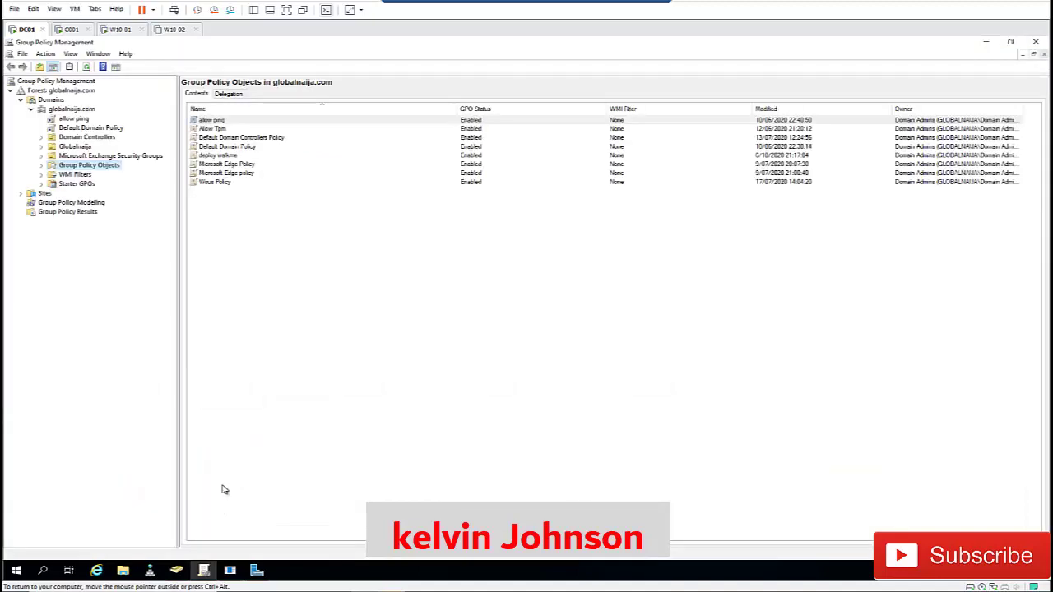
mouse_move(205, 569)
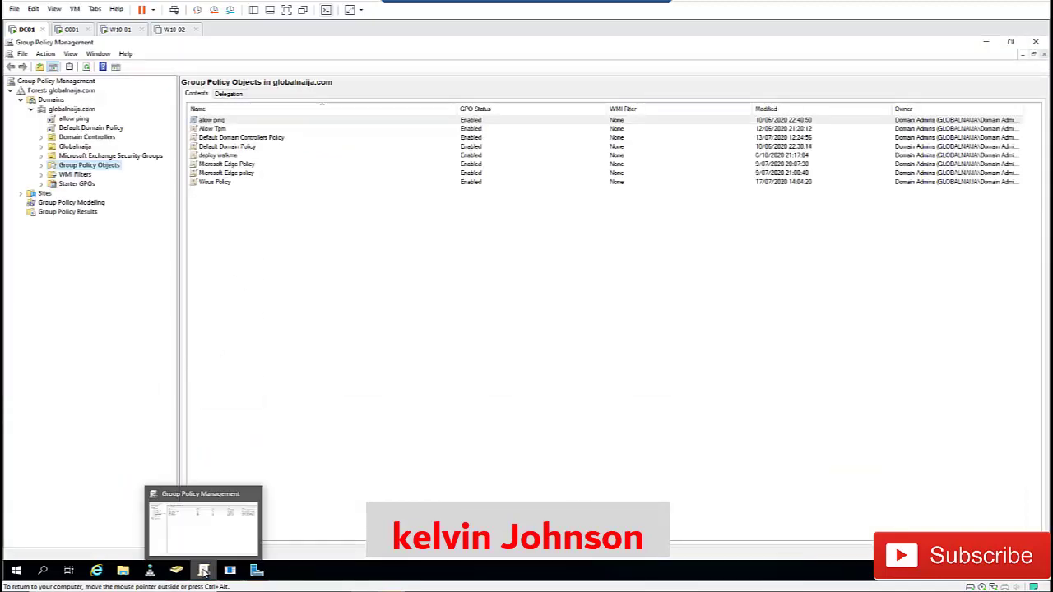
left_click(257, 570)
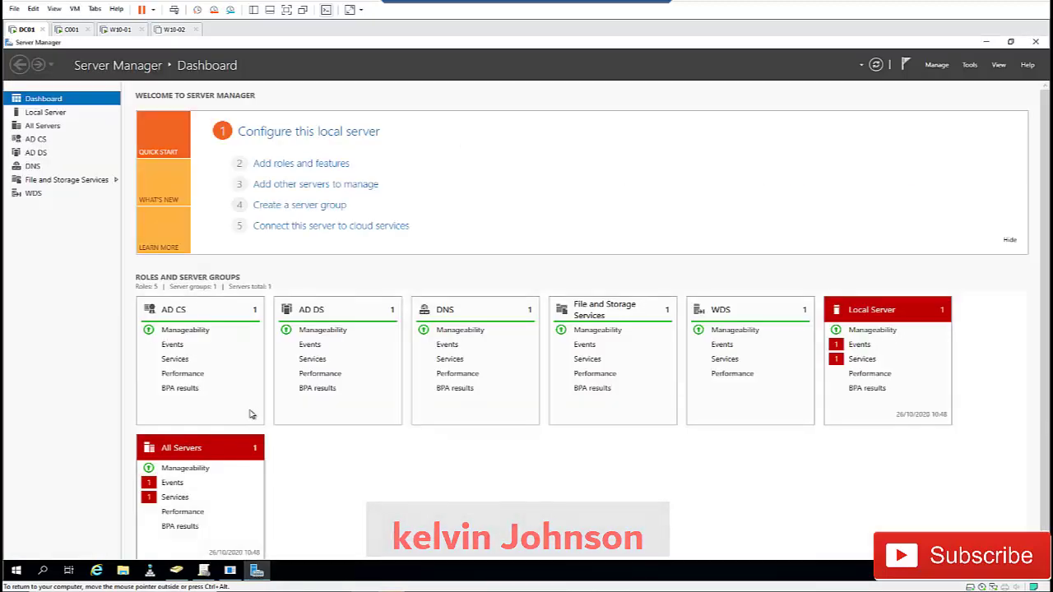
left_click(969, 66)
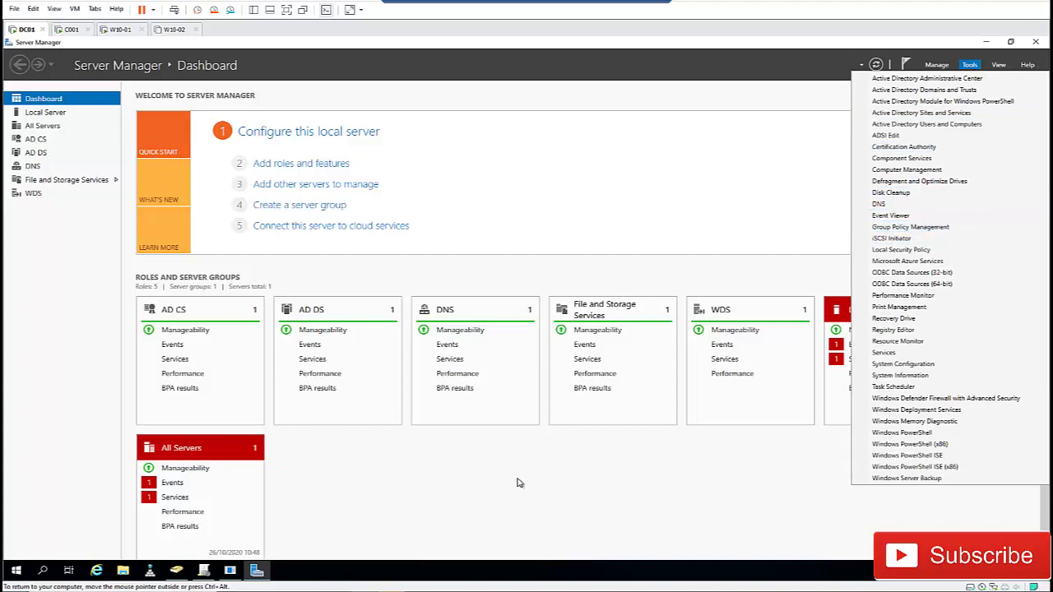
left_click(202, 570)
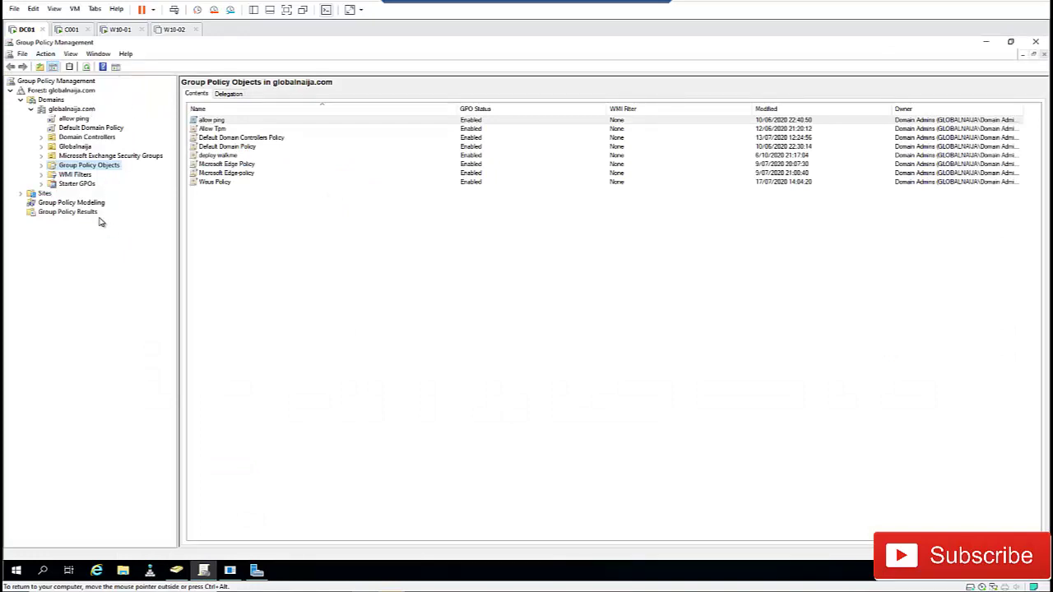
- Expand Globalnaija > Belgium > GN-Computers > Laptops, then check Laptops in Active Directory Users and Computers
left_click(41, 146)
left_click(51, 155)
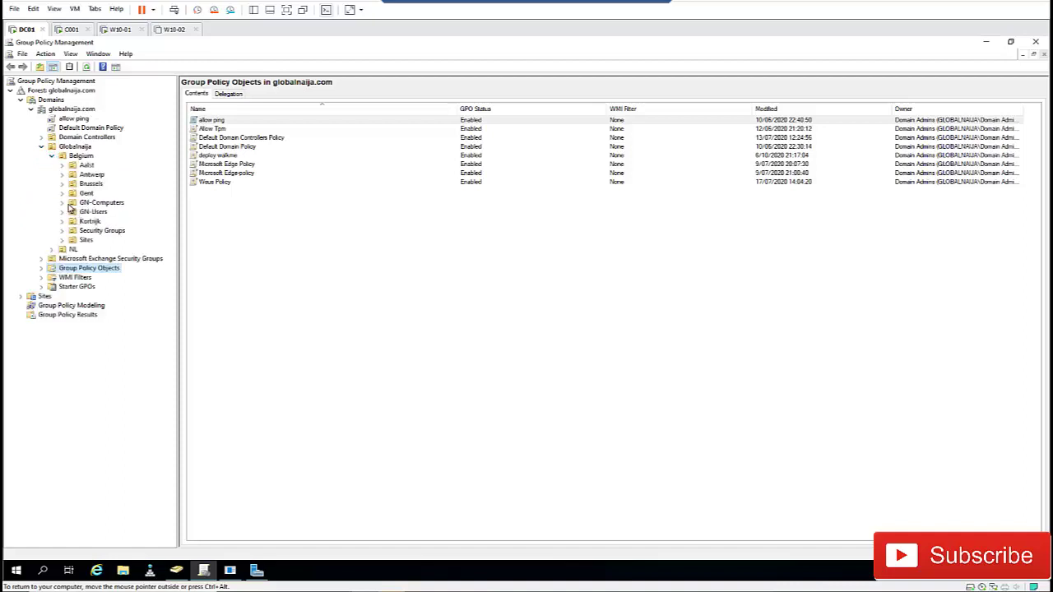
left_click(62, 202)
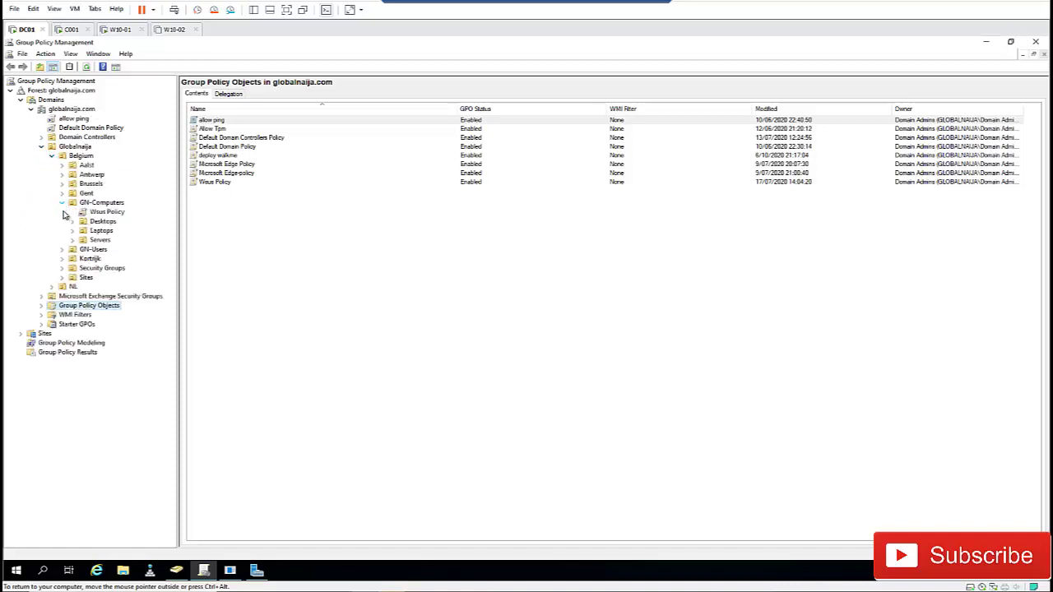
left_click(100, 232)
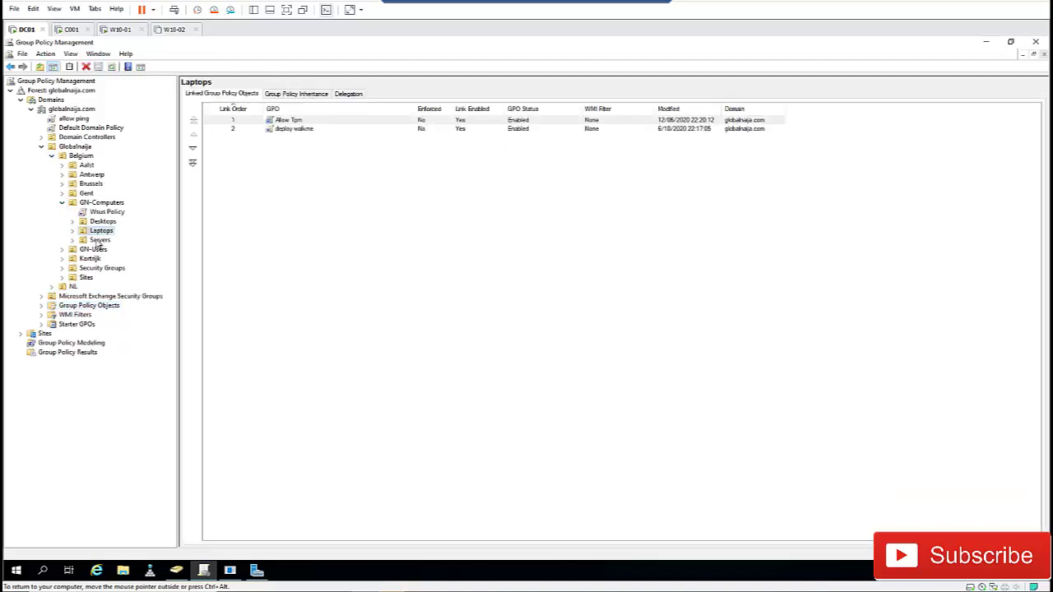
left_click(73, 232)
left_click(176, 570)
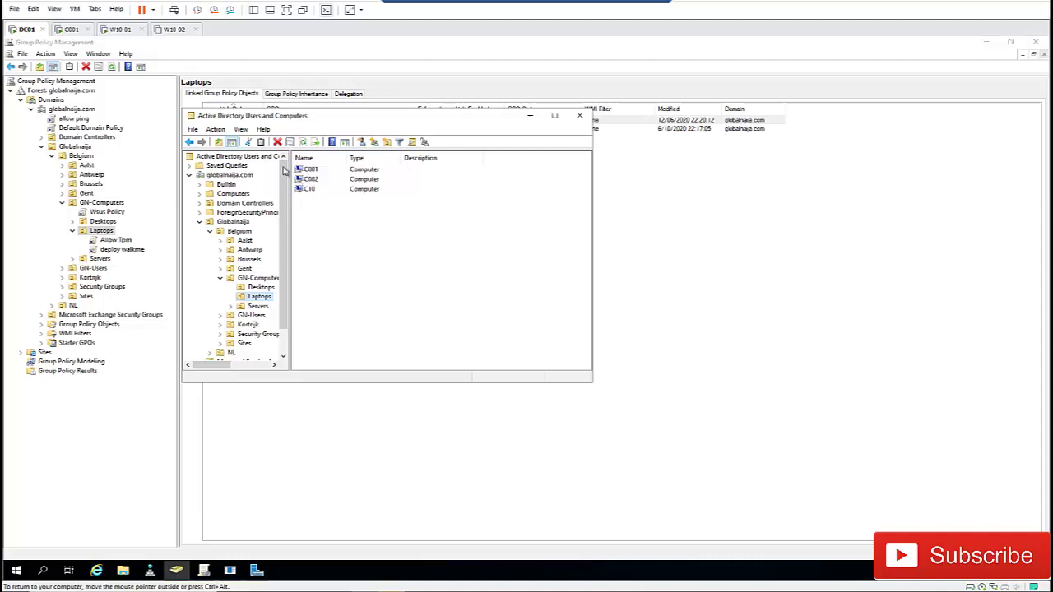
left_click(529, 120)
- Create a GPO named Block RDS linked to the Laptops OU
right_click(100, 231)
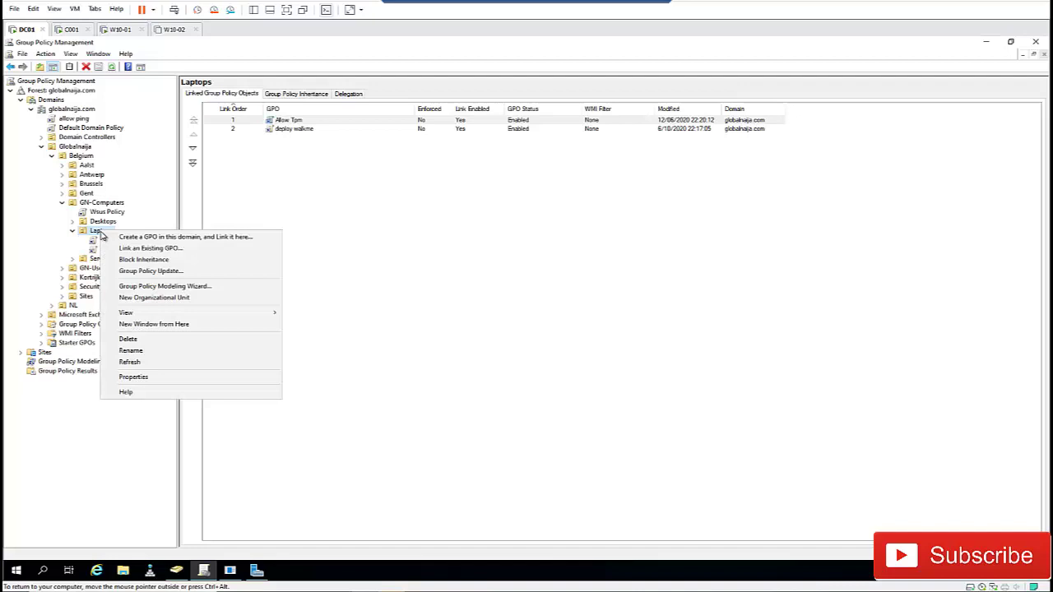
left_click(182, 238)
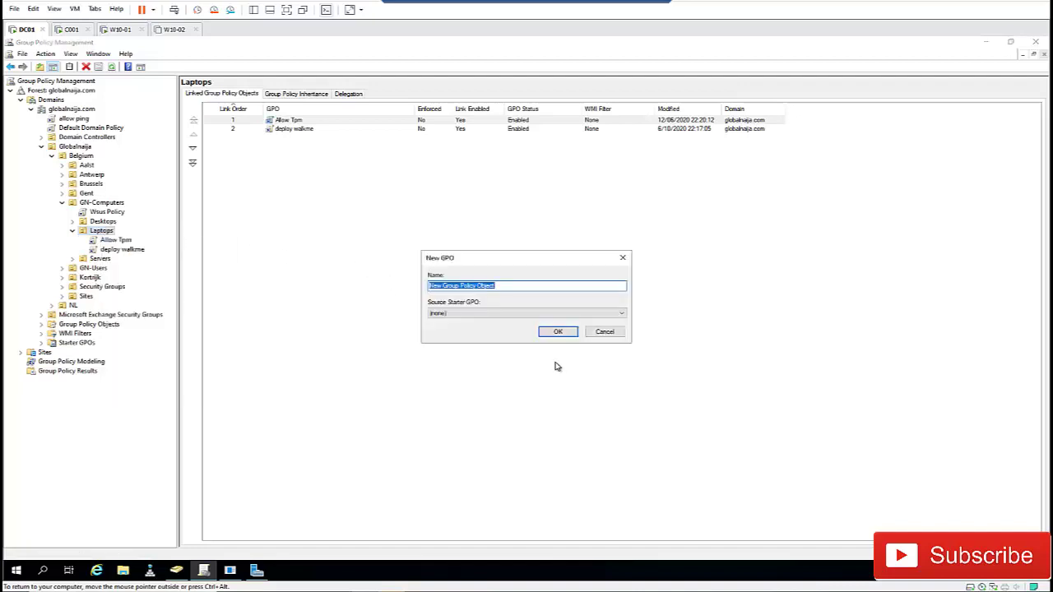
type("Block RDS")
left_click(564, 332)
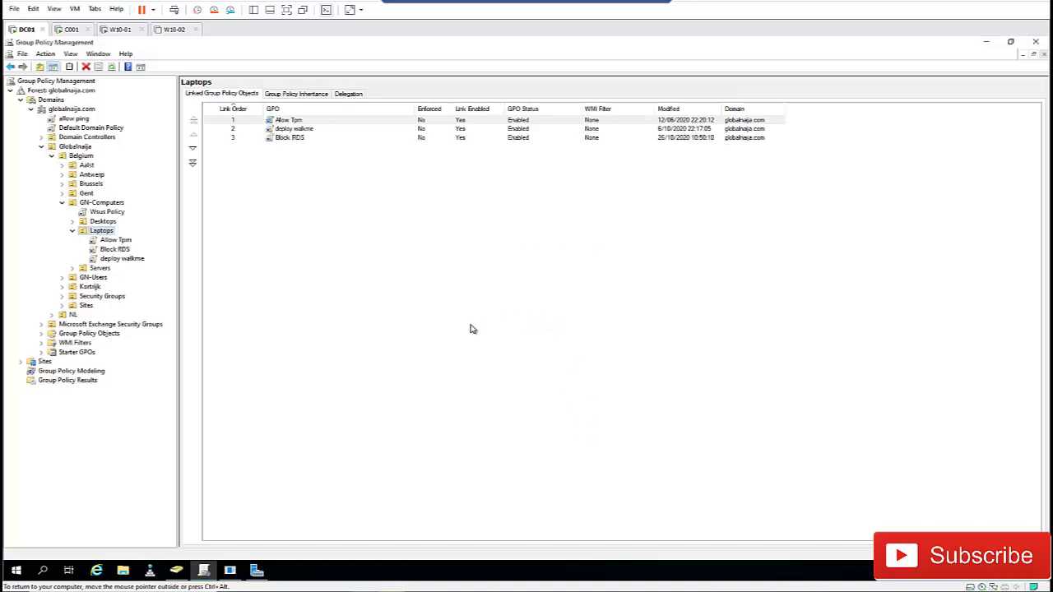
right_click(120, 253)
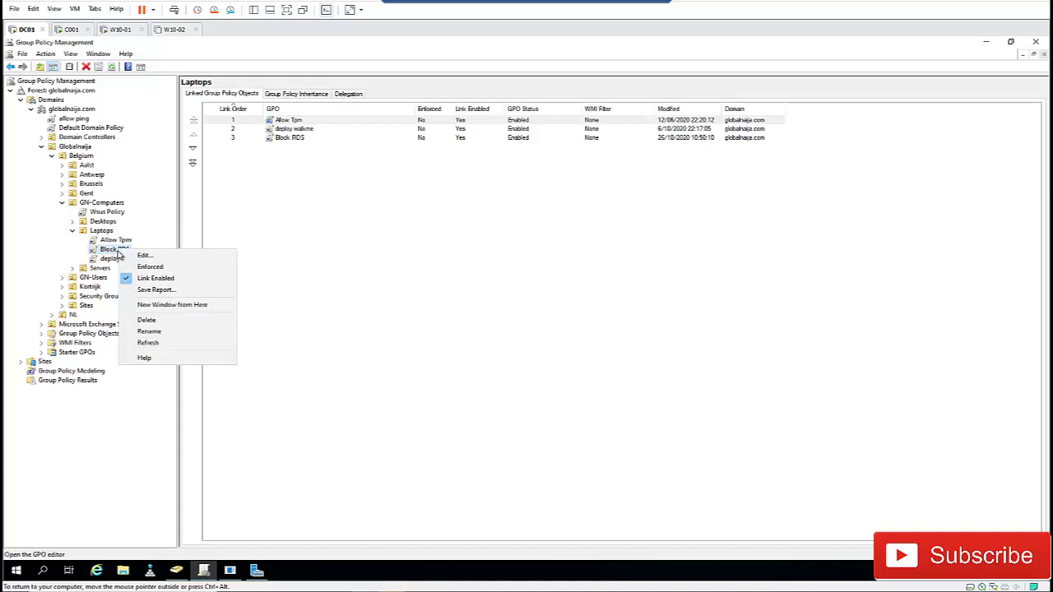
- Edit Block RDS, navigating Administrative Templates > Windows Components > Remote Desktop Services > Session Host > Connections
left_click(144, 258)
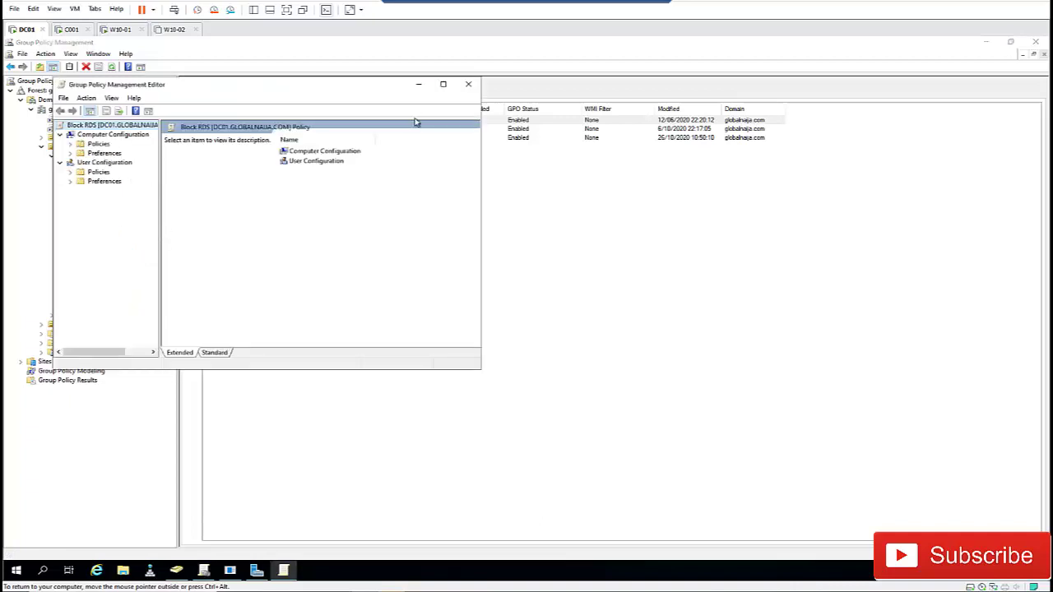
left_click(443, 85)
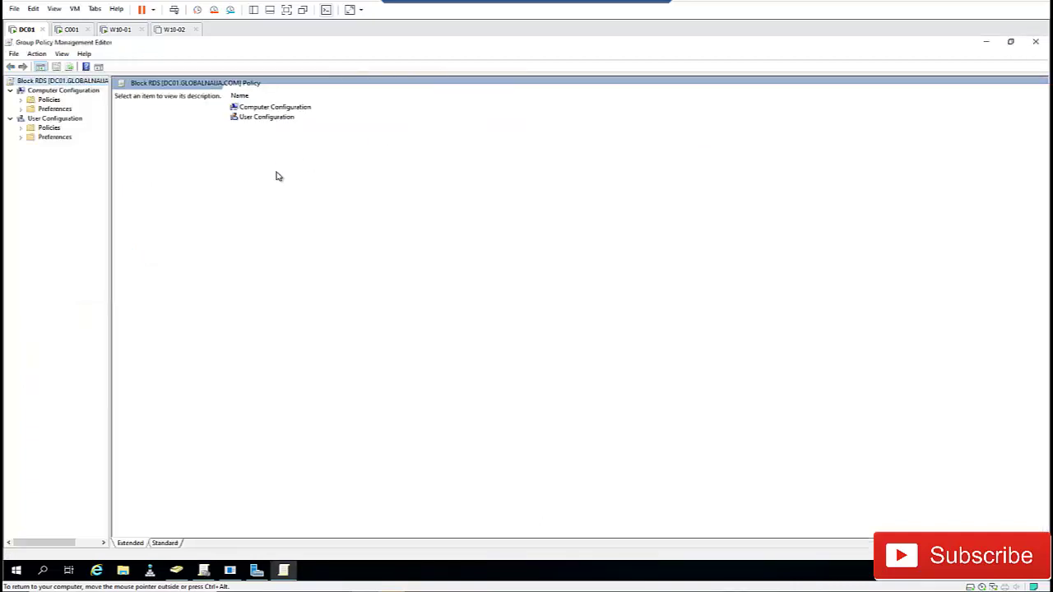
left_click(49, 91)
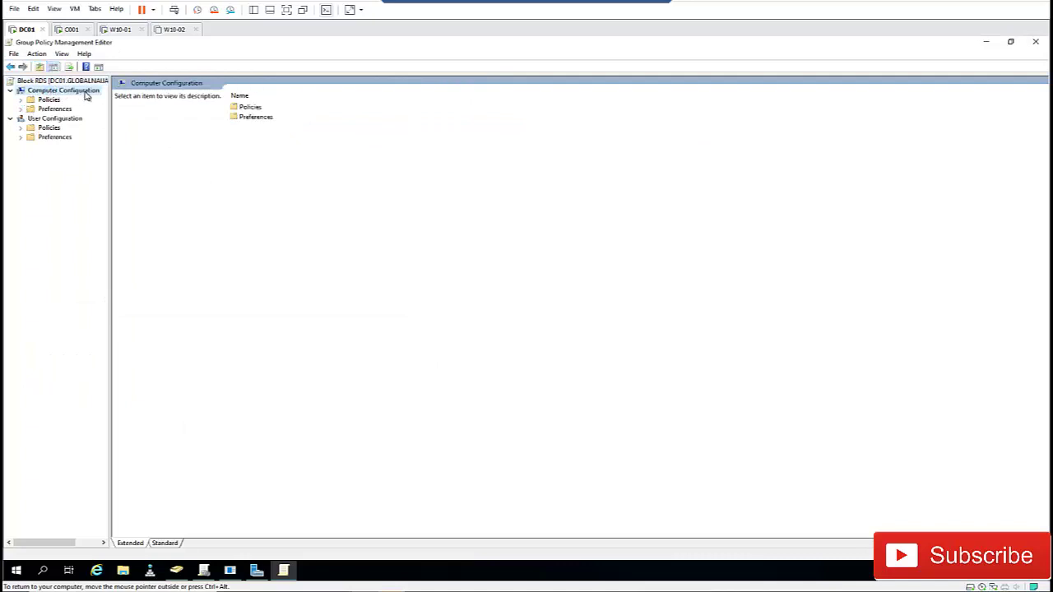
left_click(20, 100)
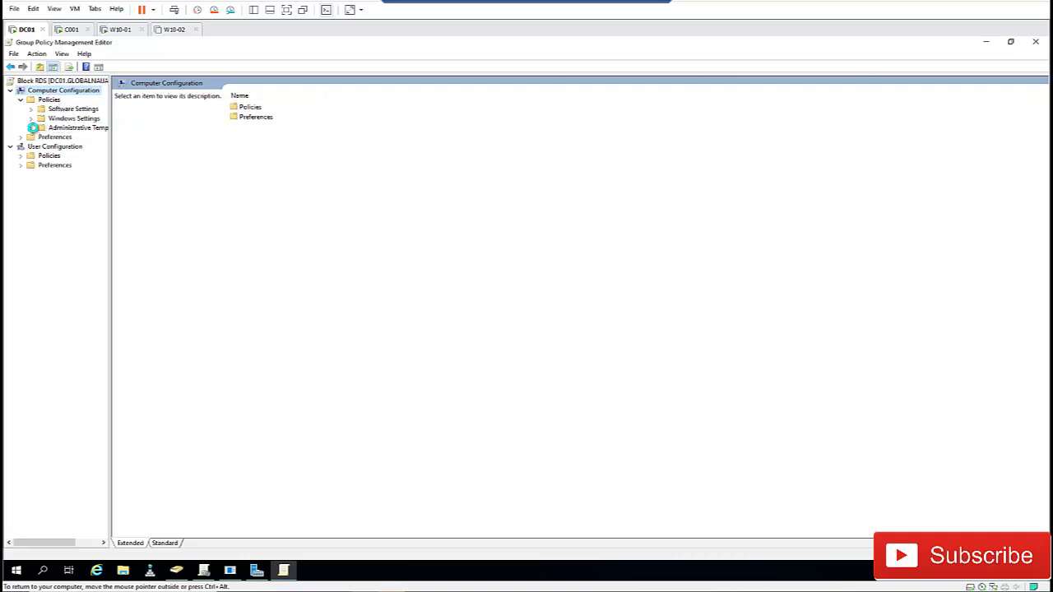
left_click(31, 127)
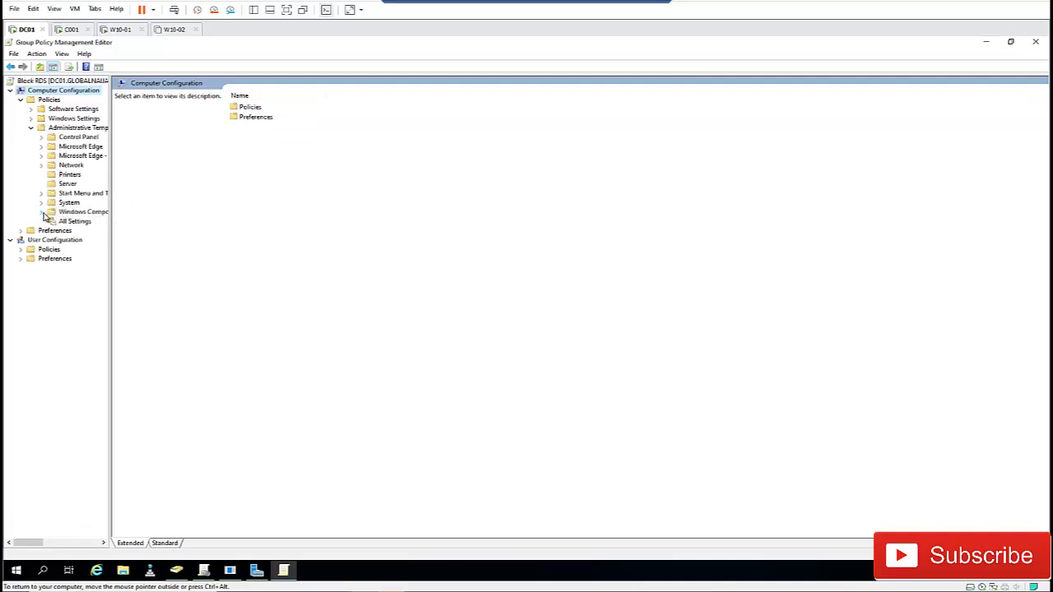
left_click(42, 212)
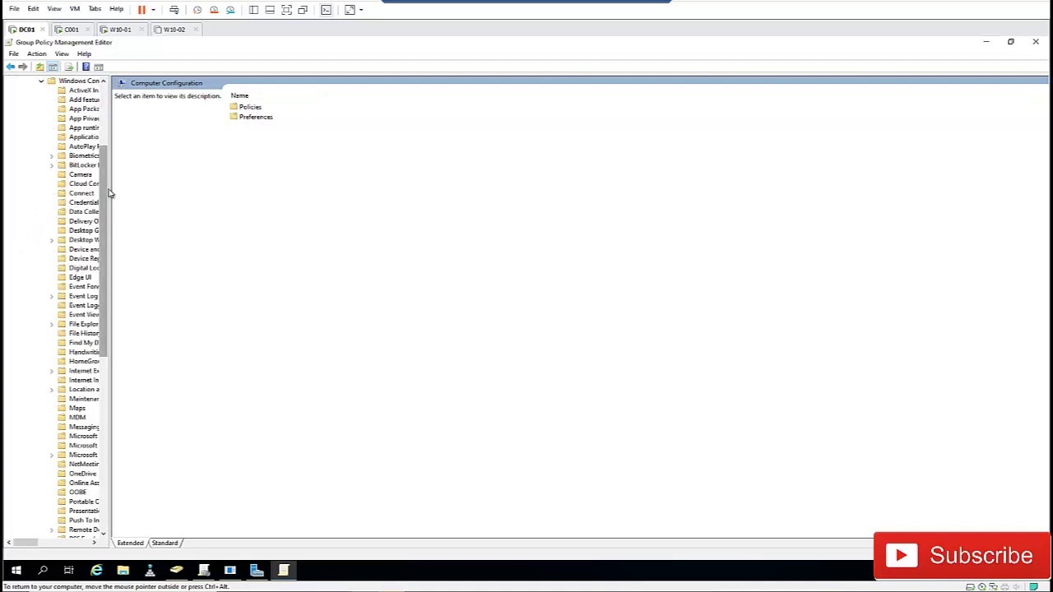
left_click_drag(106, 189, 181, 277)
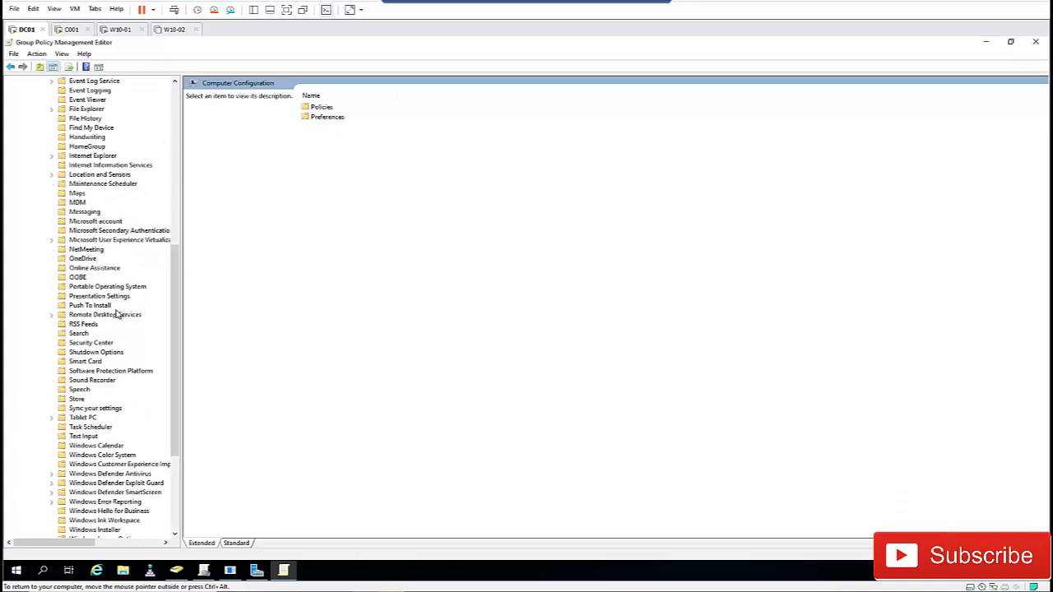
left_click(51, 315)
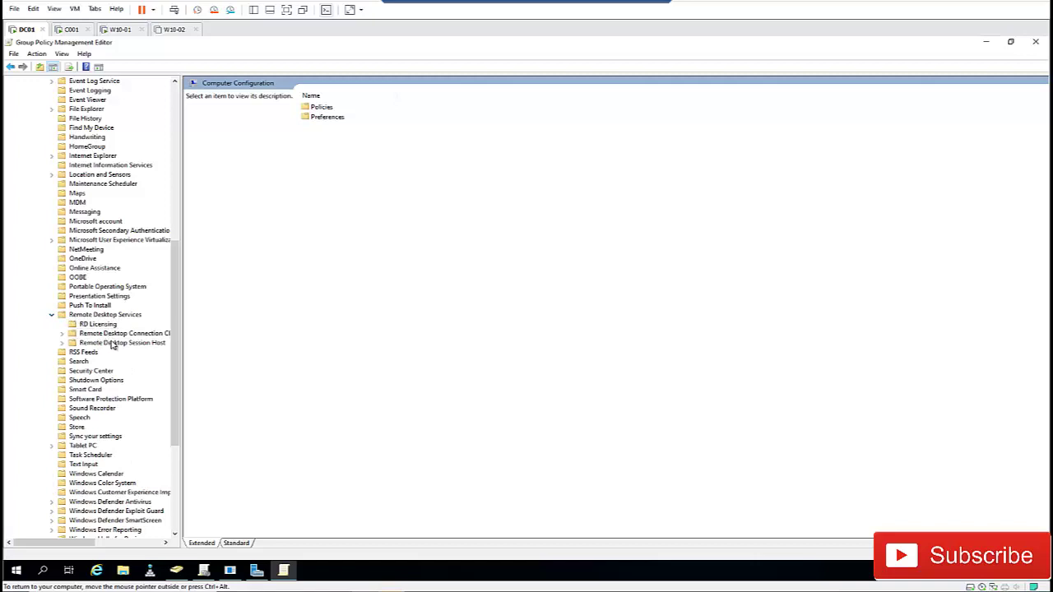
left_click(62, 344)
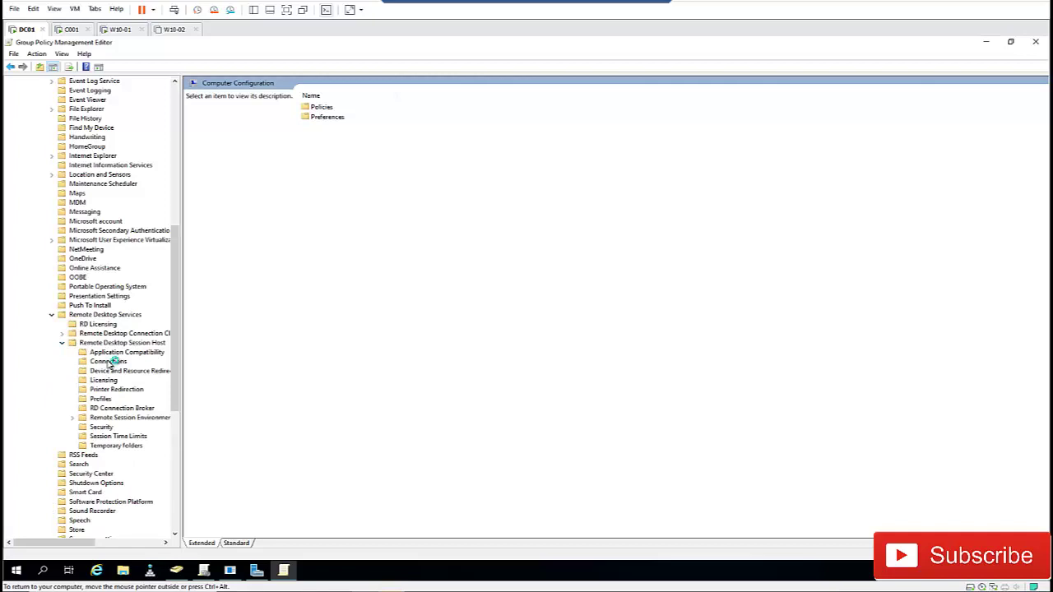
left_click(109, 362)
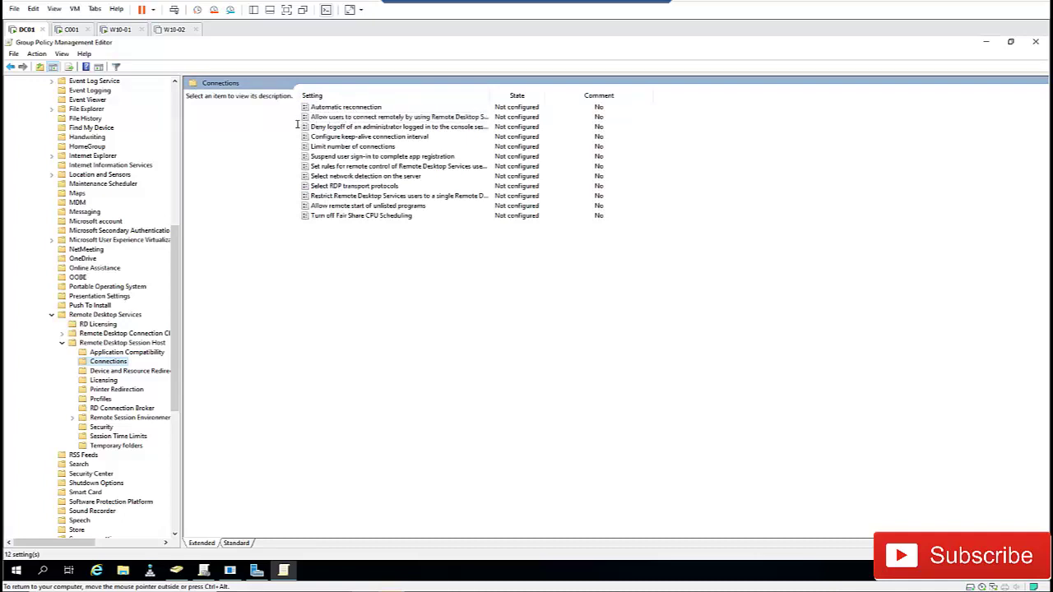
- Set 'Allow users to connect remotely by using Remote Desktop Services' to Disabled and close the editor
double_click(487, 95)
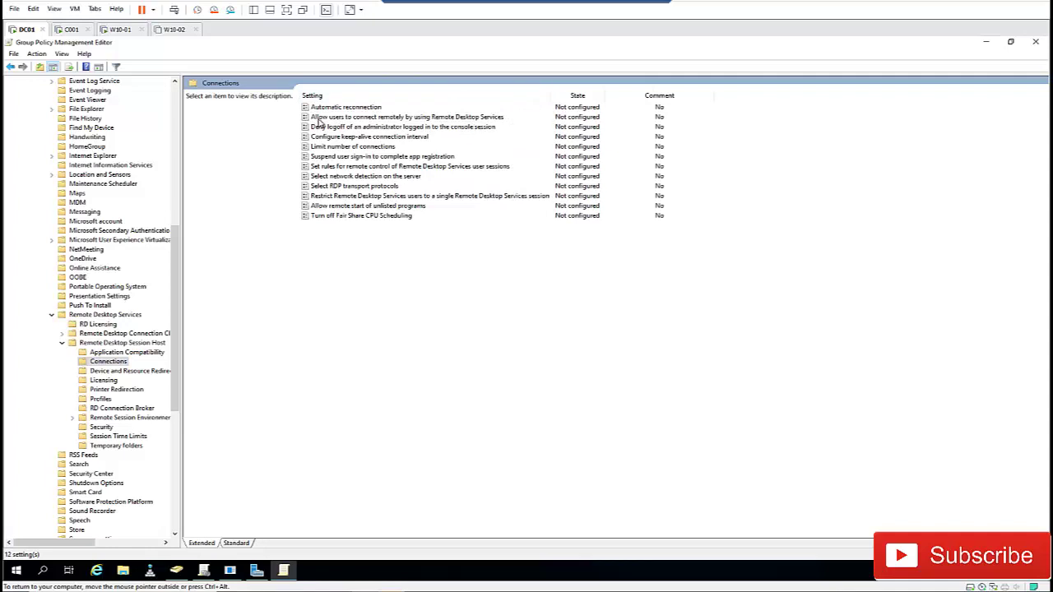
double_click(467, 118)
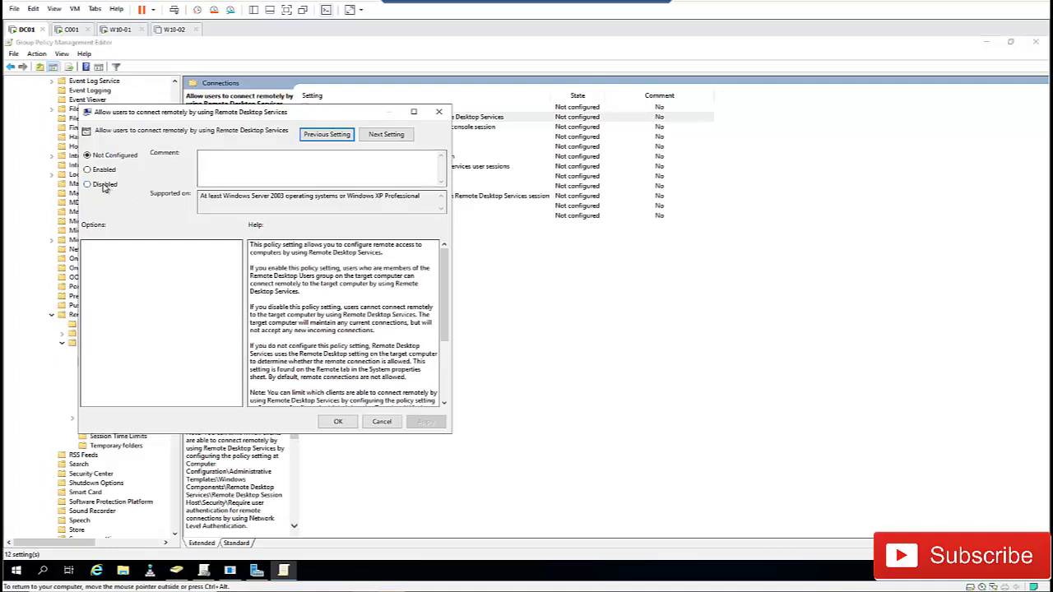
left_click(104, 185)
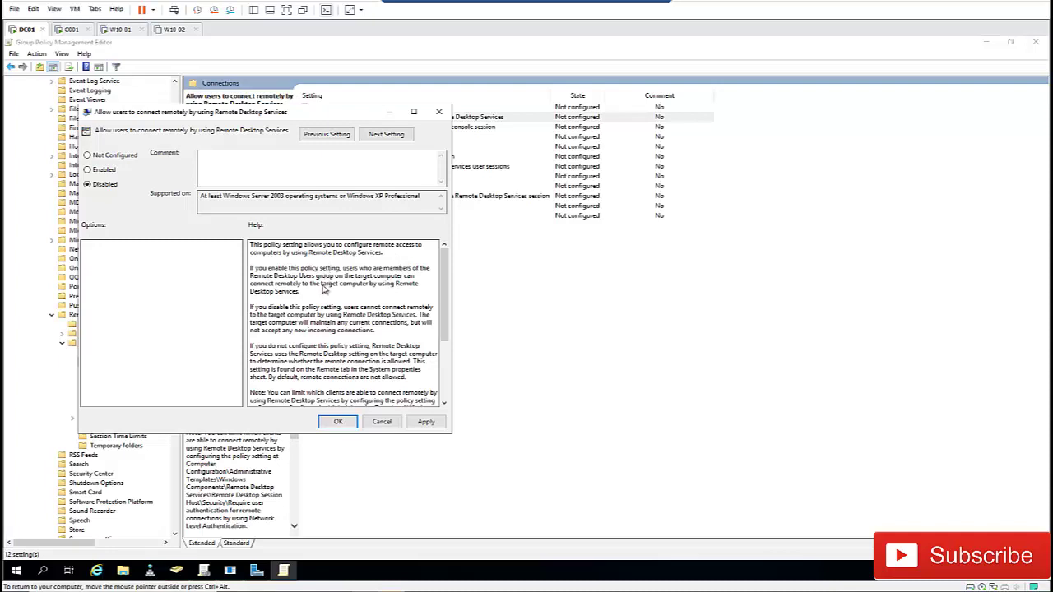
scroll(289, 297, "down", 1)
scroll(283, 281, "up", 1)
scroll(333, 323, "down", 1)
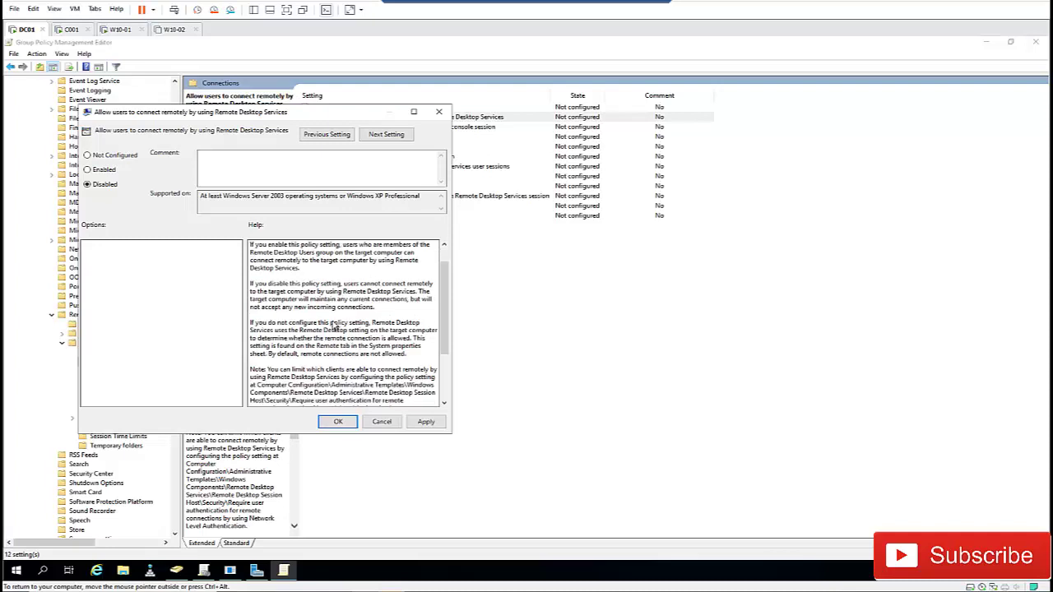
scroll(335, 333, "down", 1)
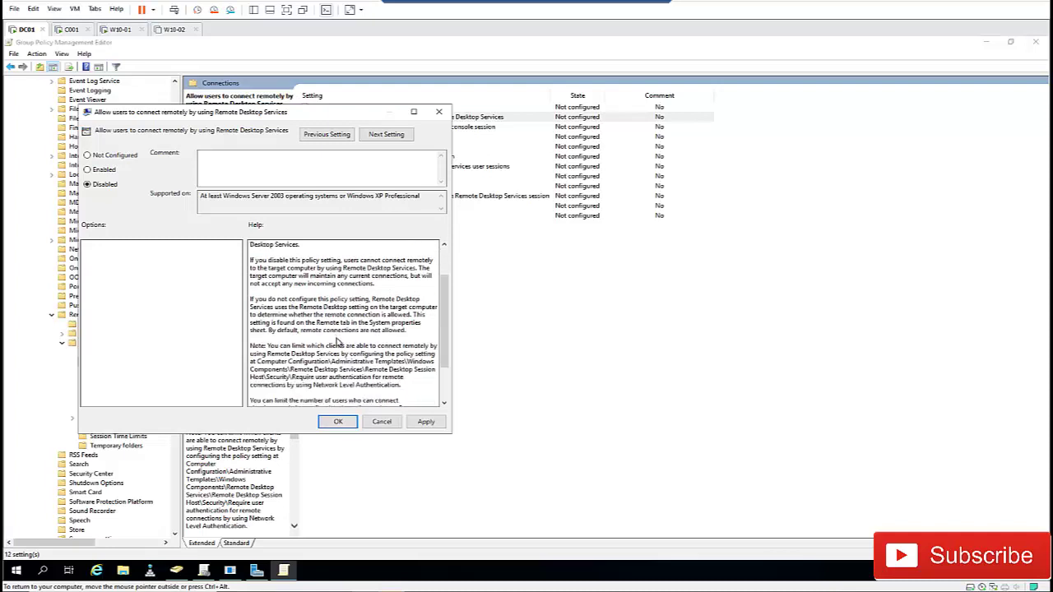
left_click(425, 423)
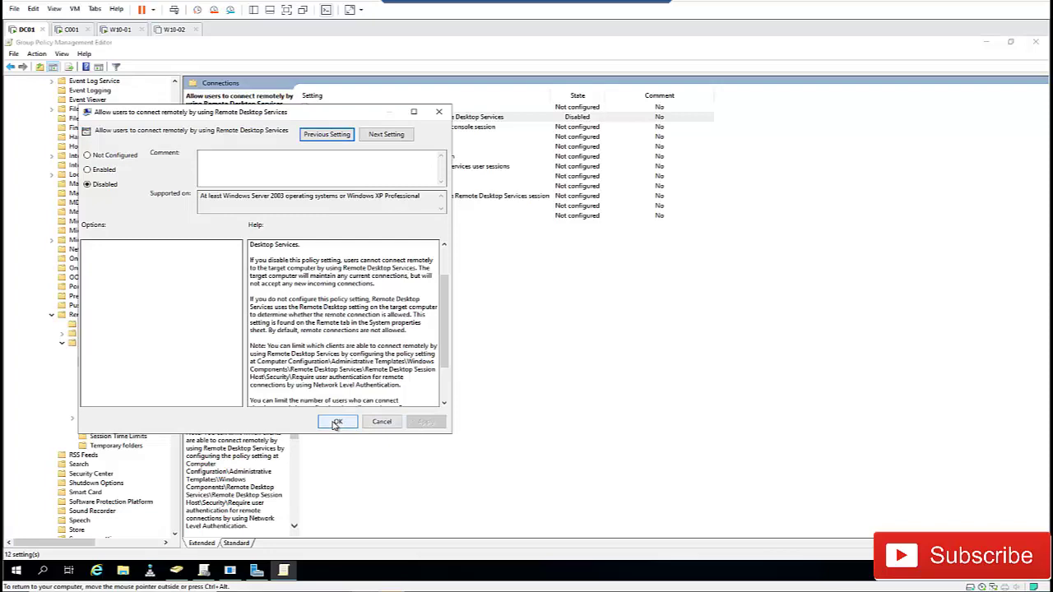
left_click(337, 422)
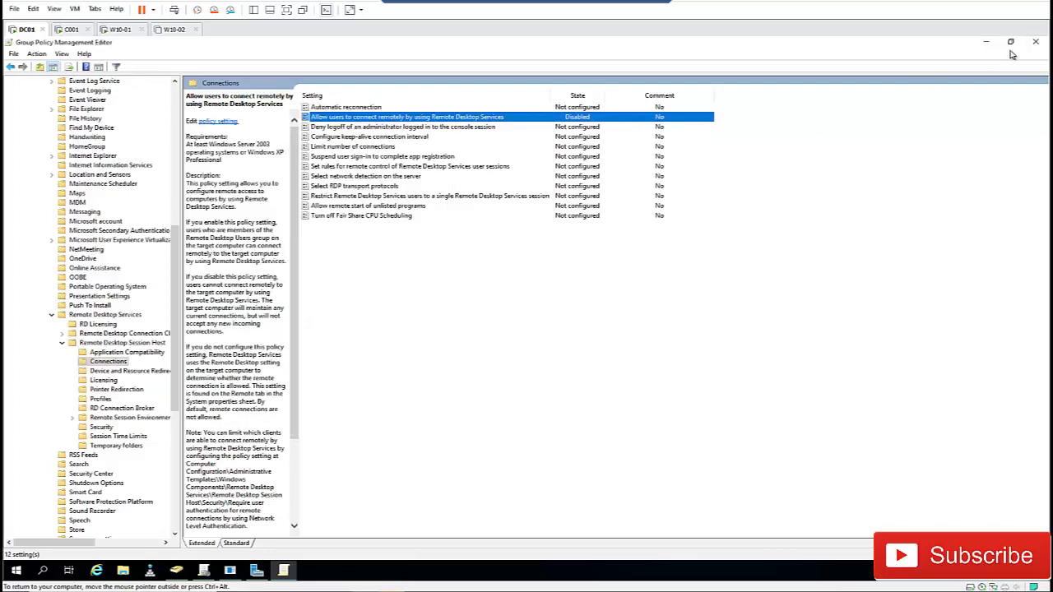
left_click(1035, 44)
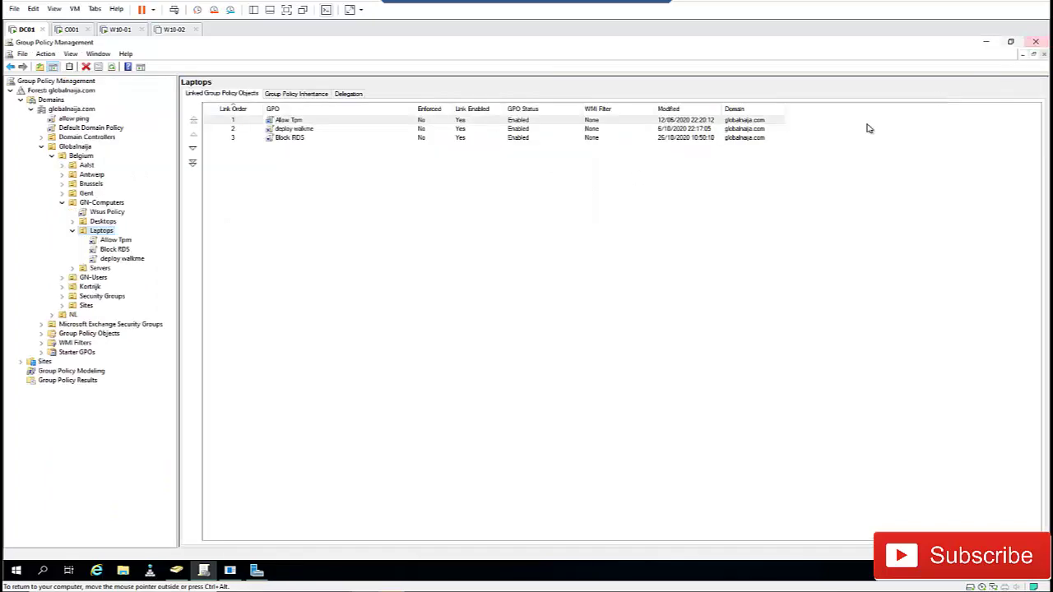
- Add Domain Computers to the Block RDS GPO's security filtering
left_click(114, 250)
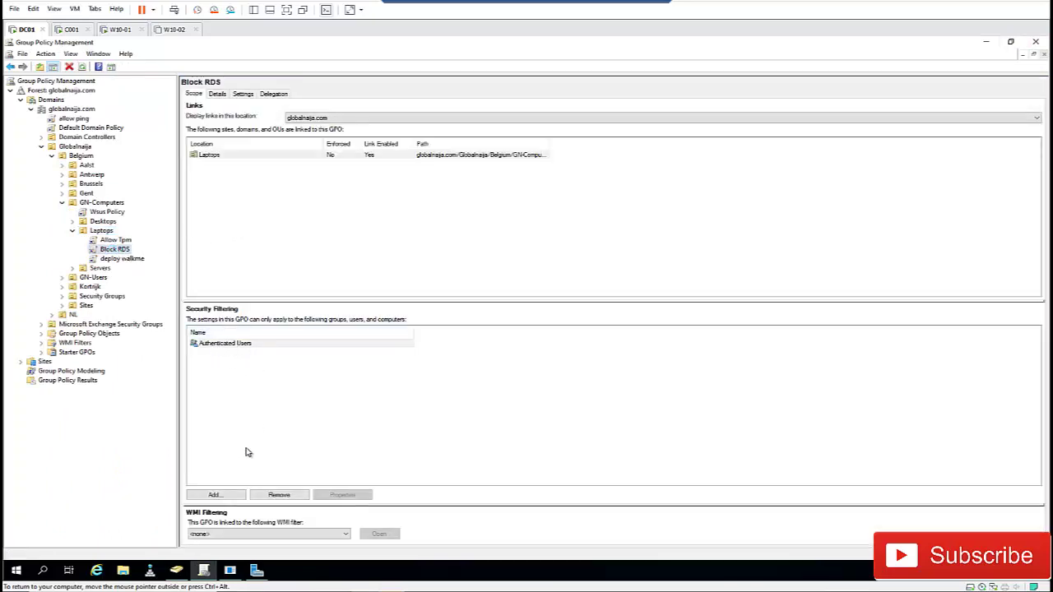
left_click(216, 495)
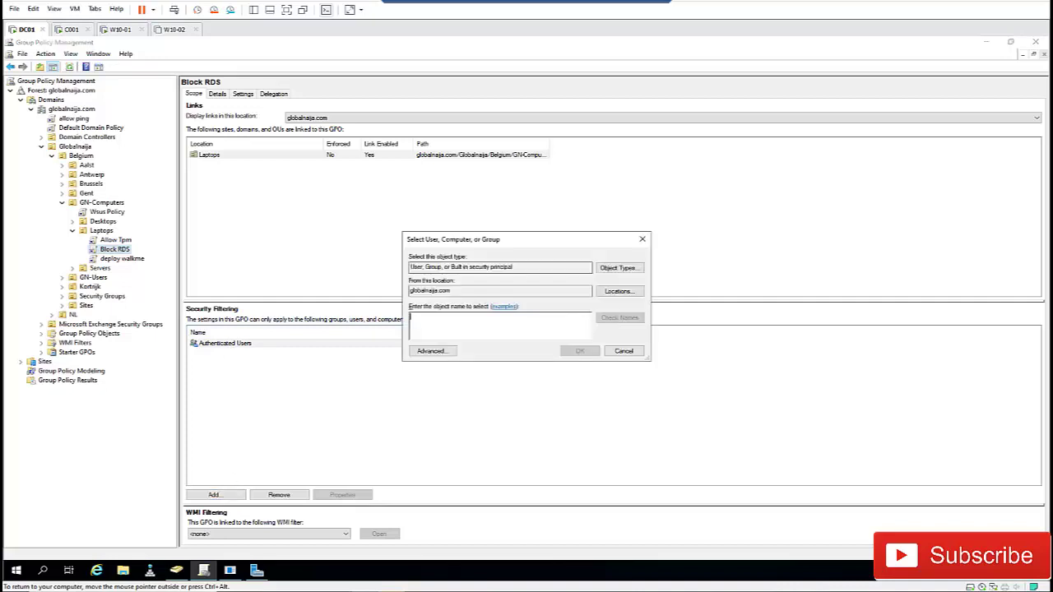
type("domain com")
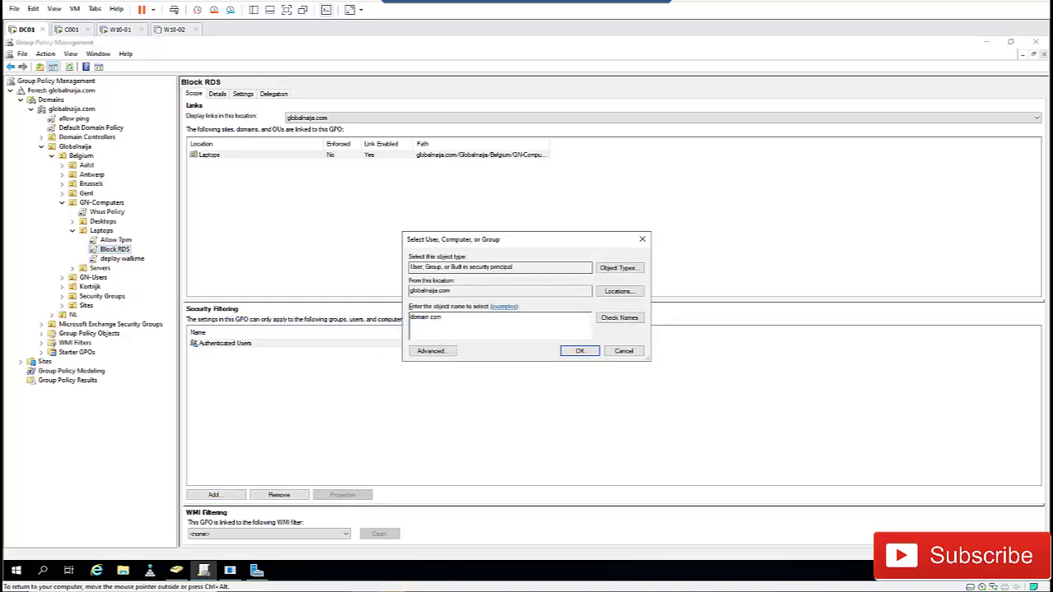
key("Return")
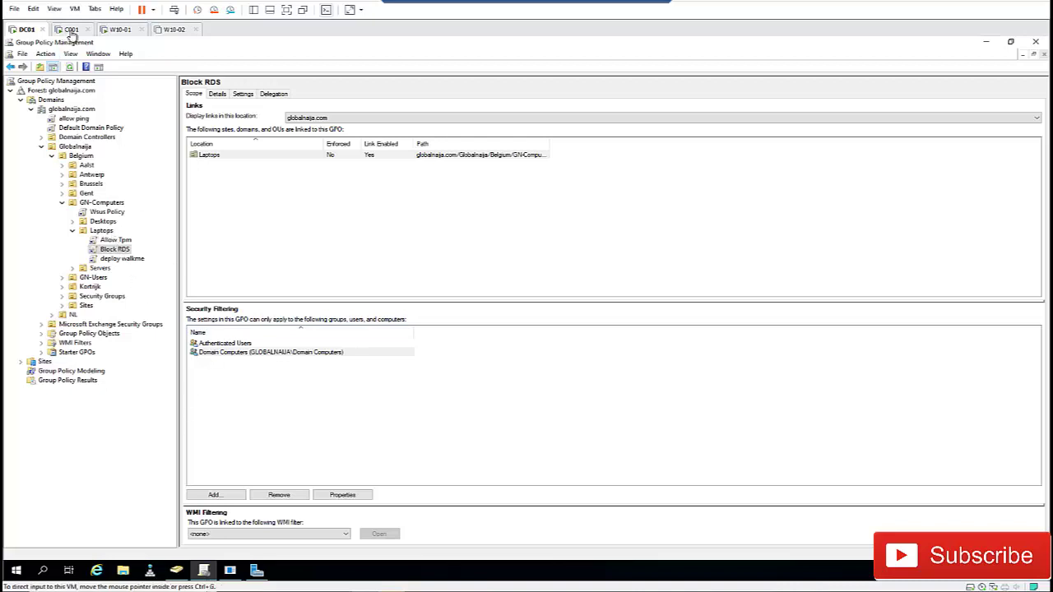
- On C001, go from System settings to the classic System page and Advanced system settings
left_click(72, 30)
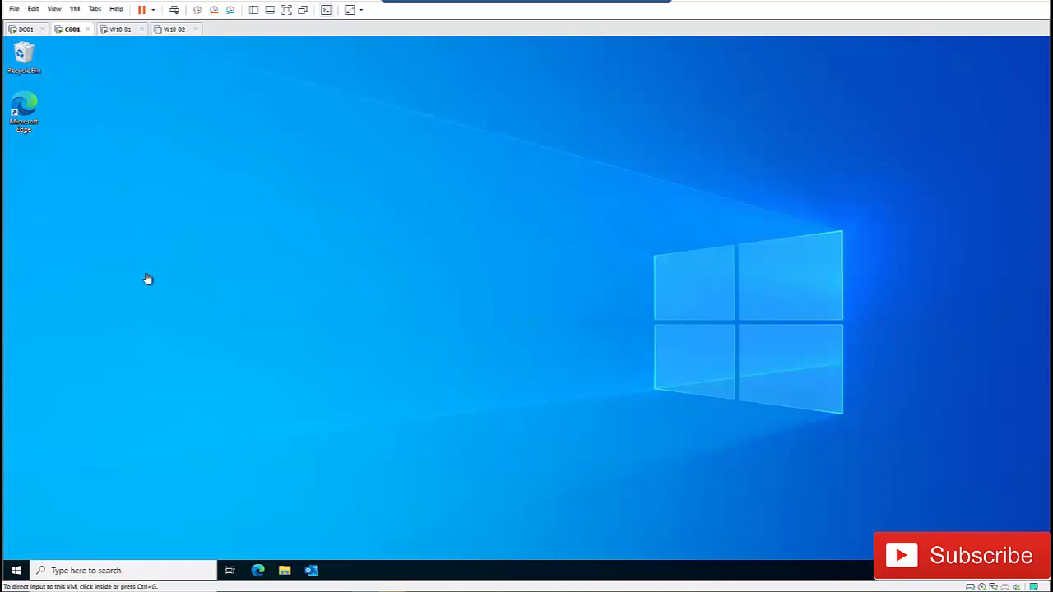
left_click(18, 571)
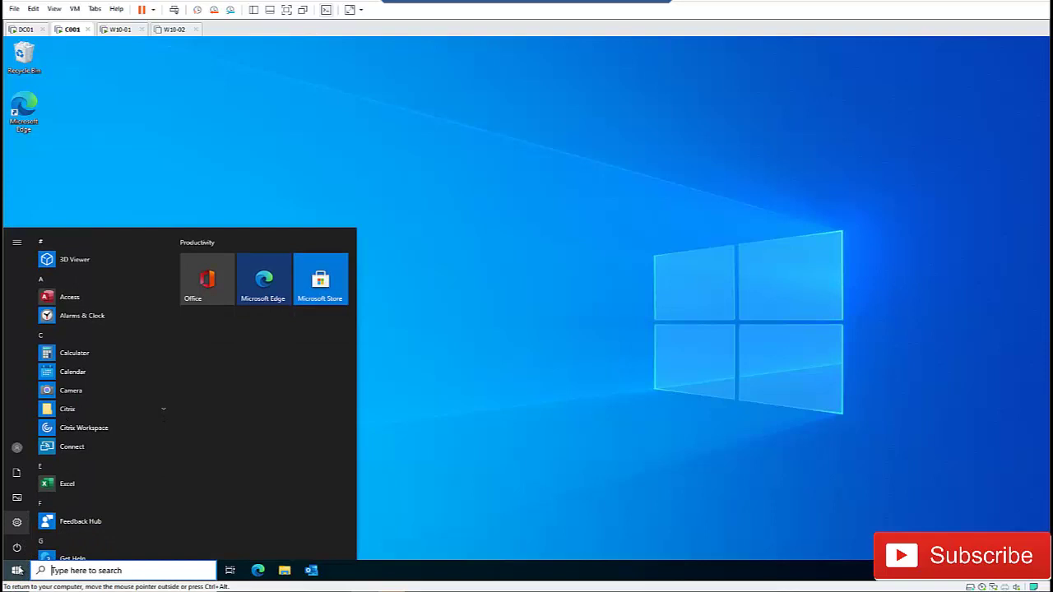
right_click(18, 571)
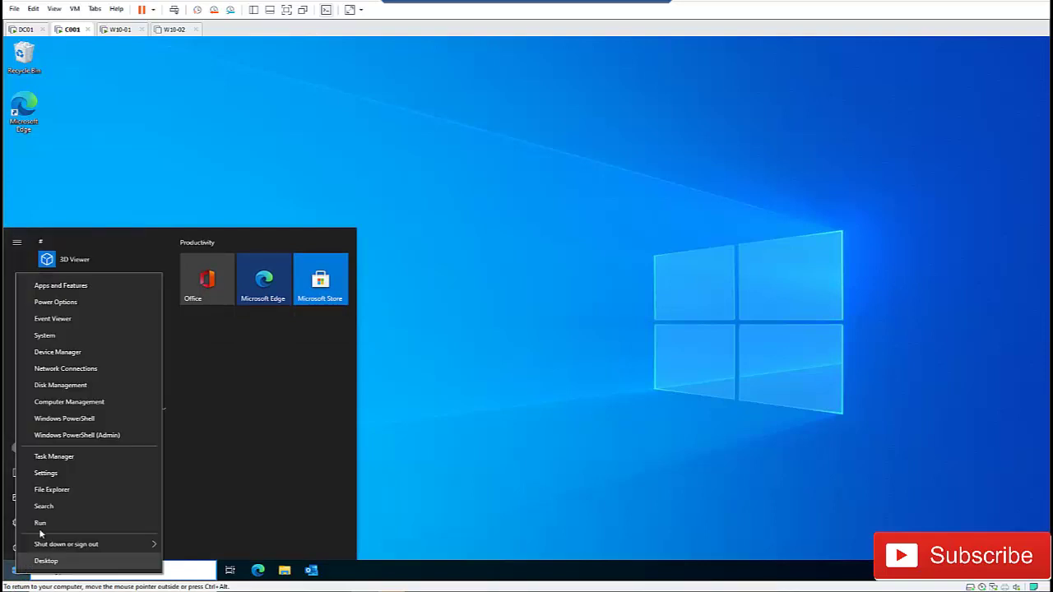
left_click(57, 336)
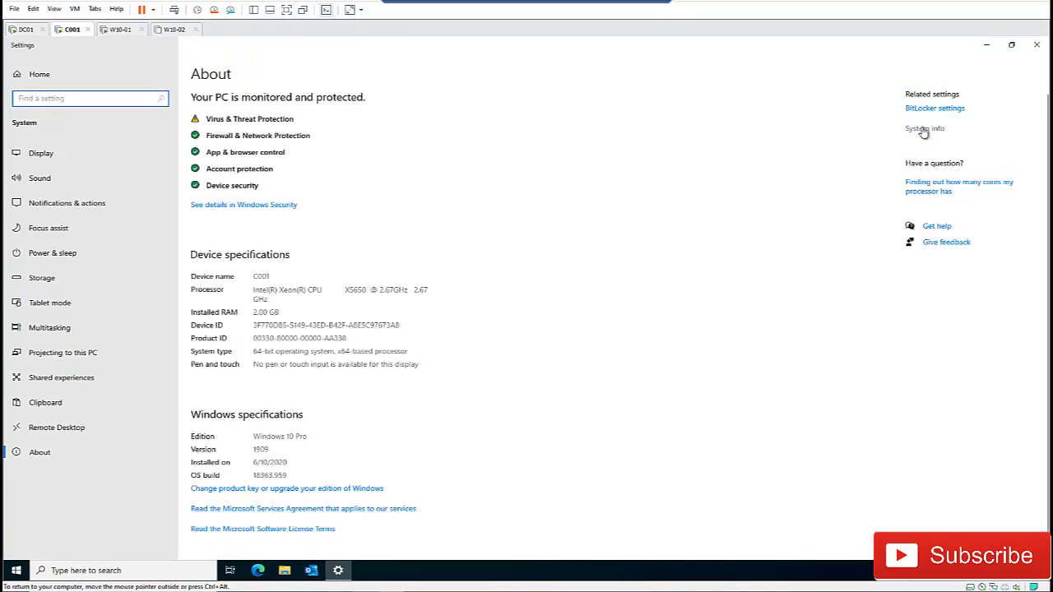
left_click(922, 131)
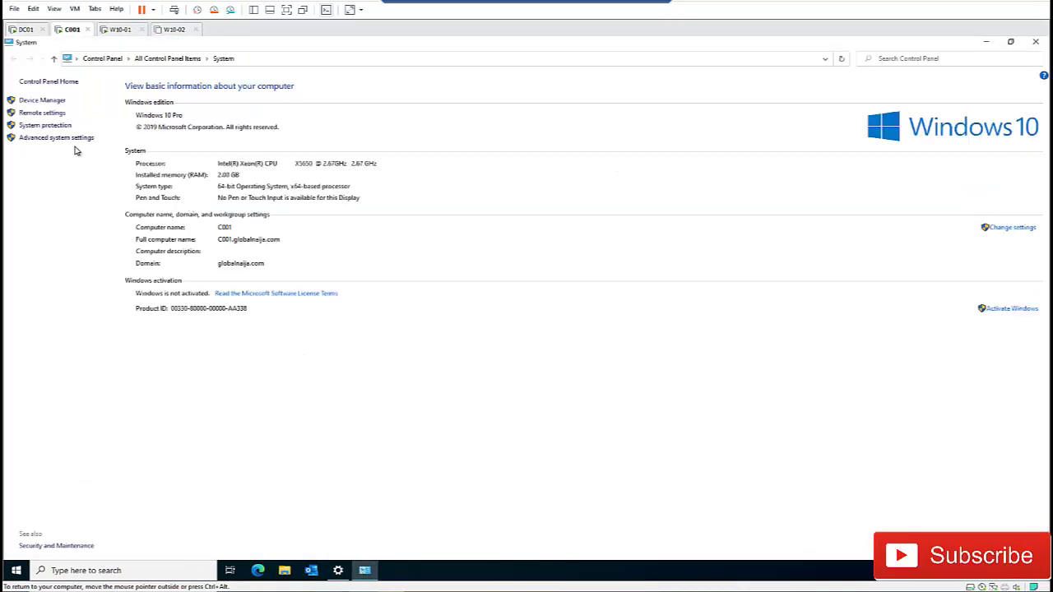
left_click(64, 139)
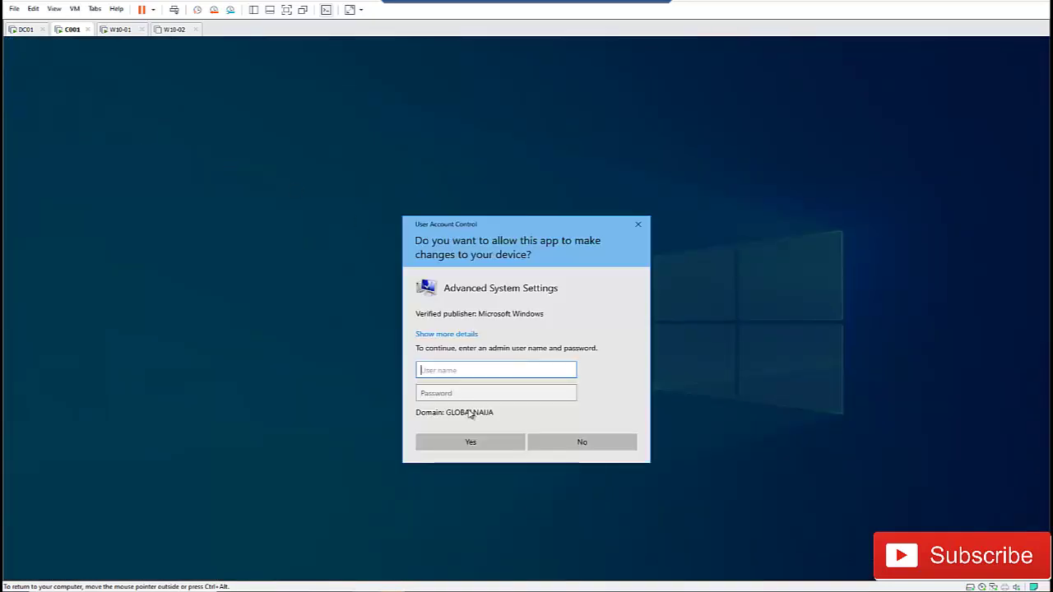
- Enter the admin username and password, review the Remote tab's Remote Desktop options, then close
key("Tab")
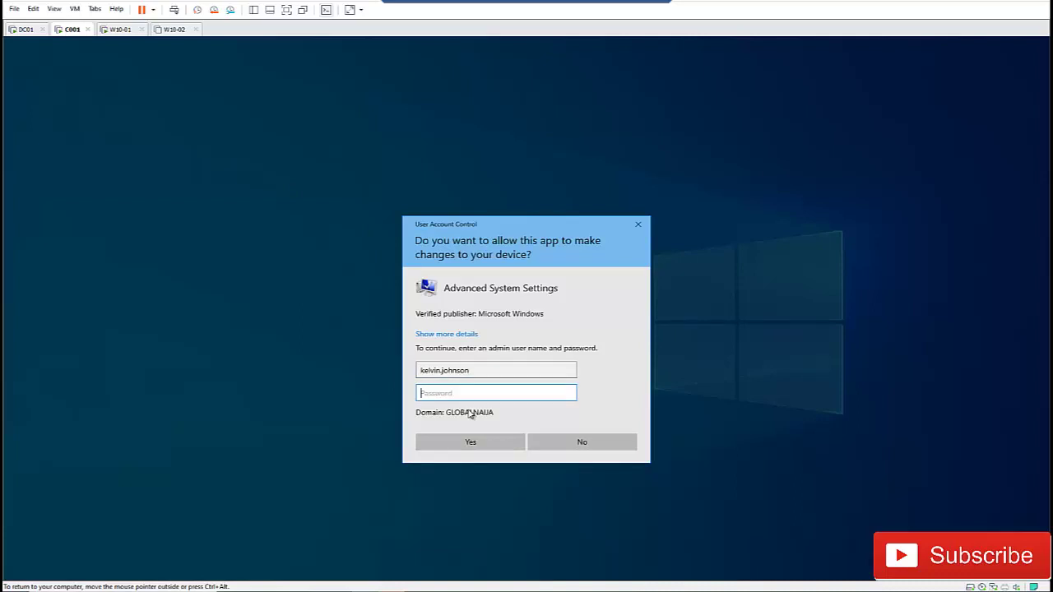
type("Pa")
key("Return")
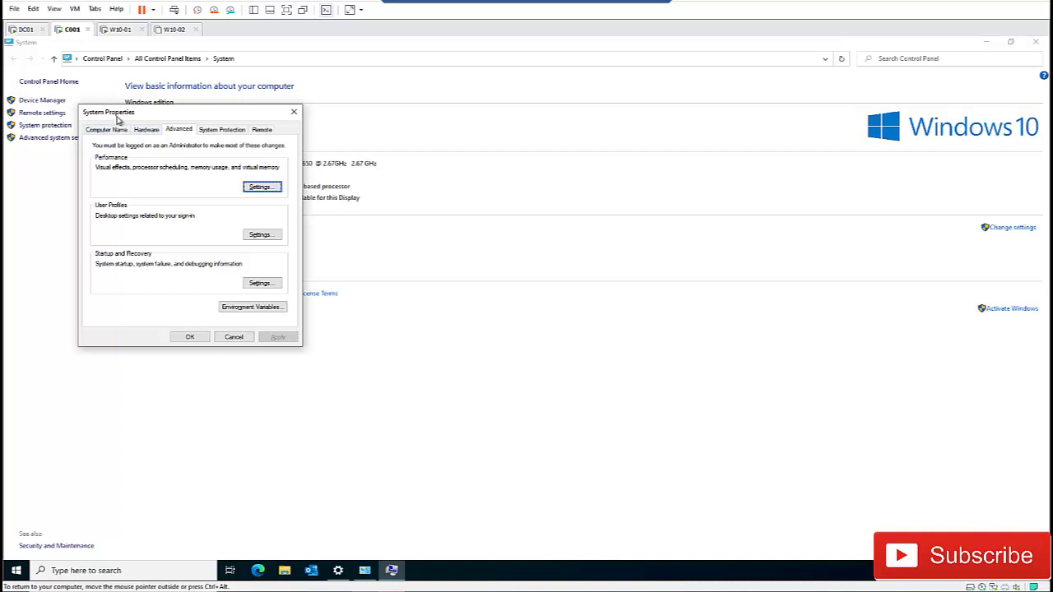
left_click_drag(121, 118, 150, 121)
left_click(288, 133)
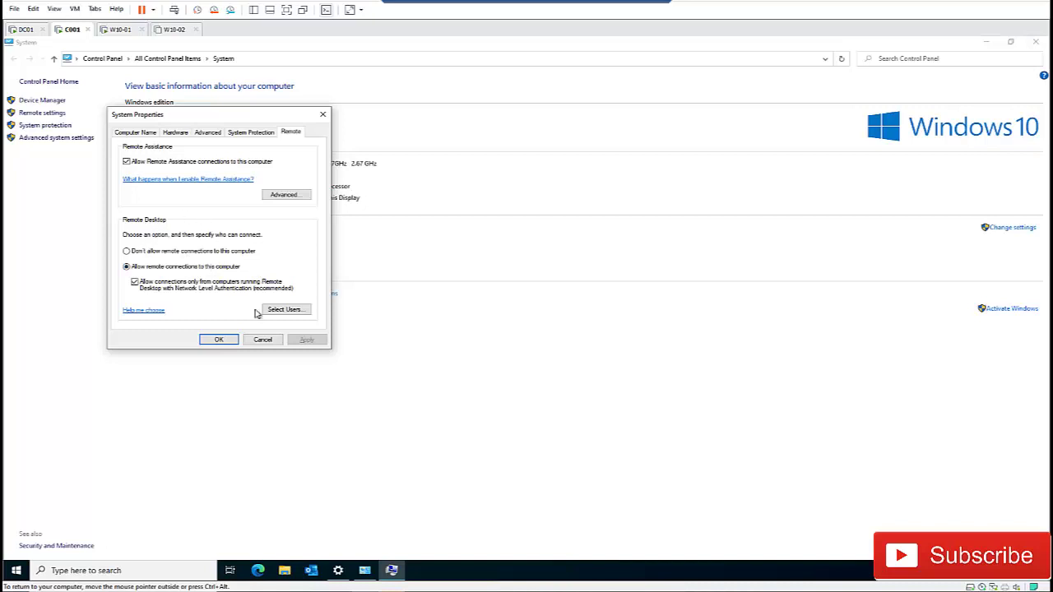
left_click(261, 340)
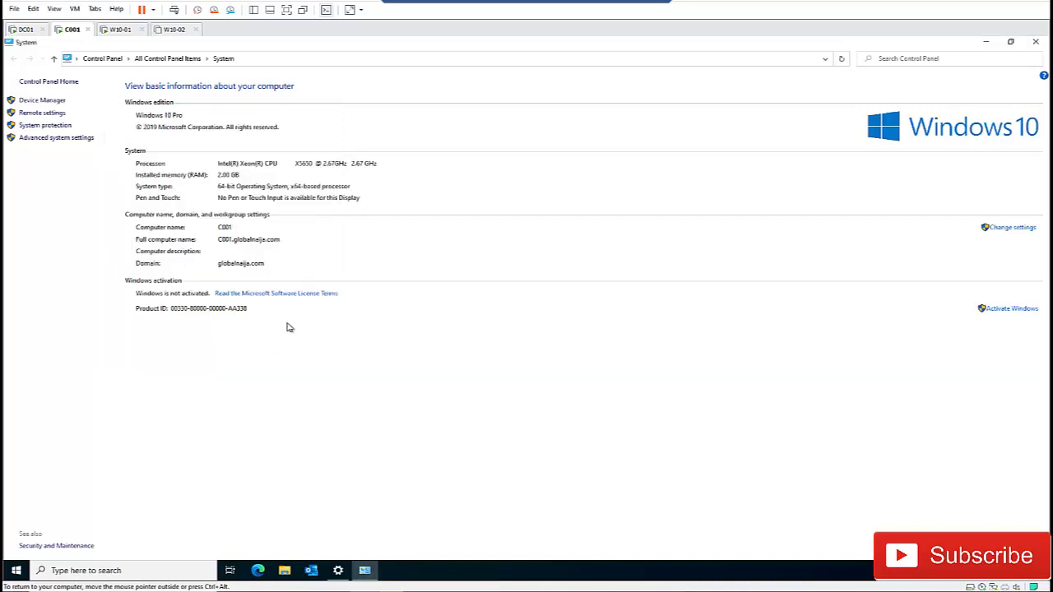
- On C001, run gpupdate /force in Command Prompt
left_click(16, 570)
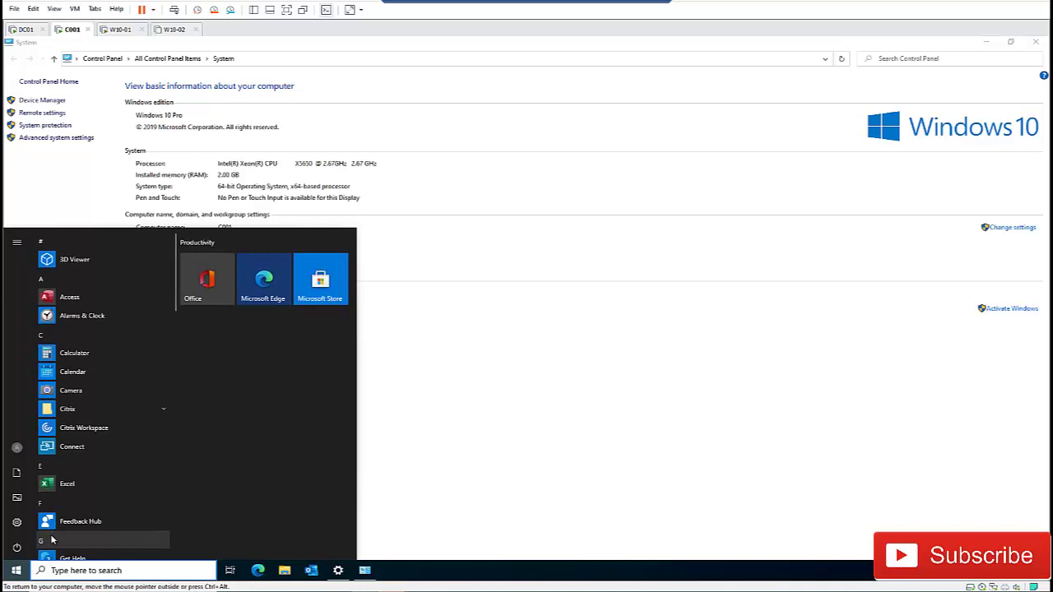
type("cmd")
key("Return")
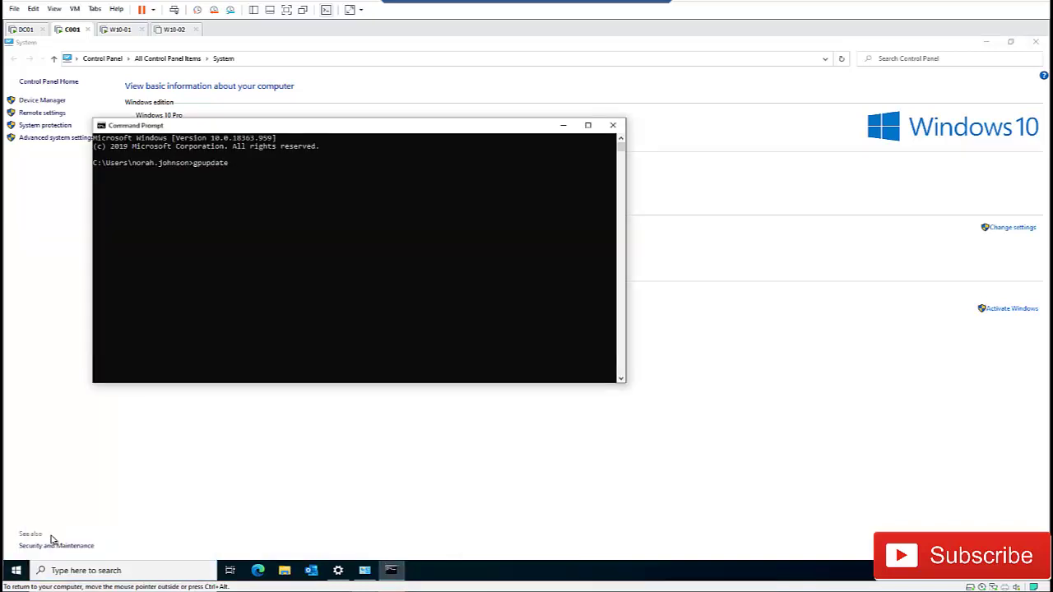
key("Return")
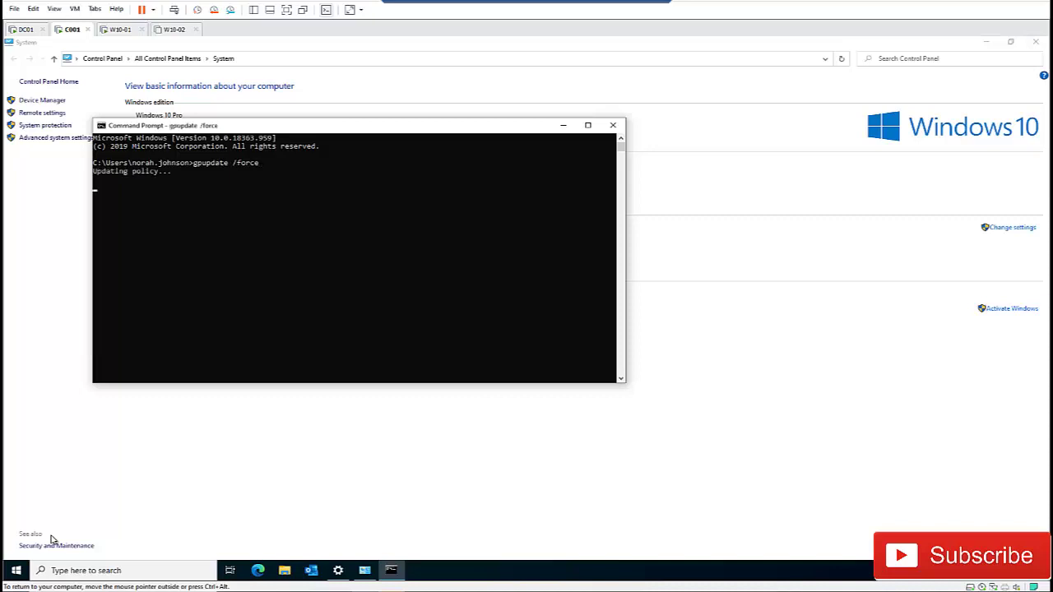
key("ctrl+alt")
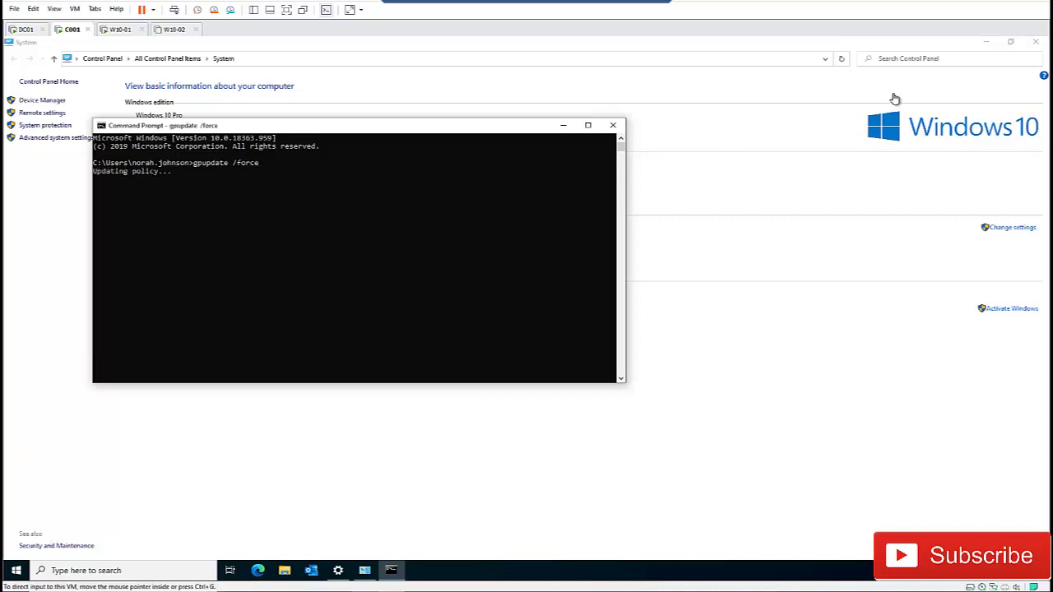
- Close the Control Panel System and Settings About windows, and minimize Command Prompt
left_click(954, 46)
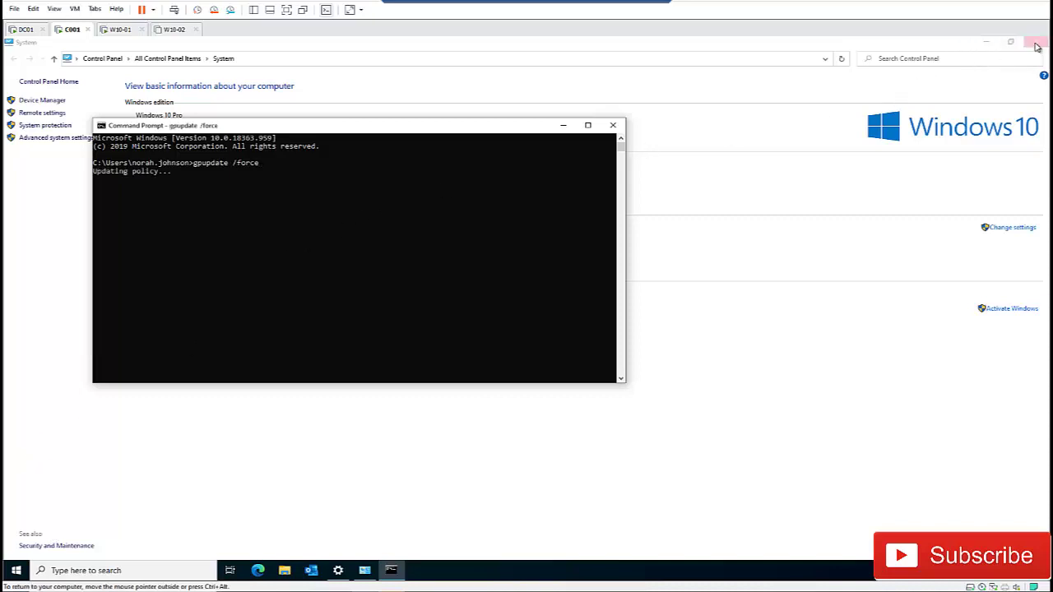
left_click(1035, 42)
left_click(1035, 44)
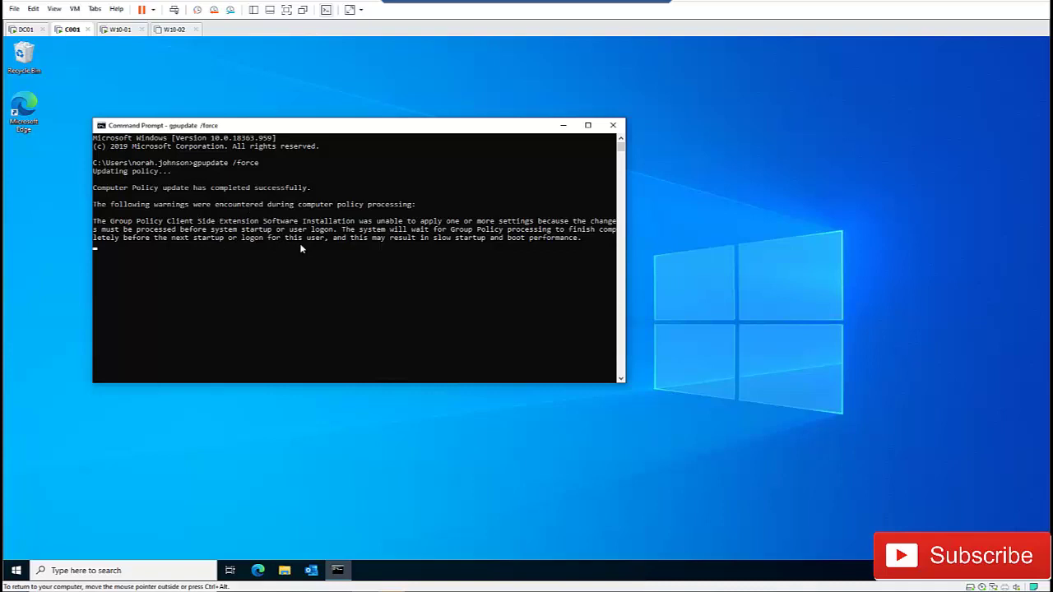
left_click(563, 125)
left_click(14, 571)
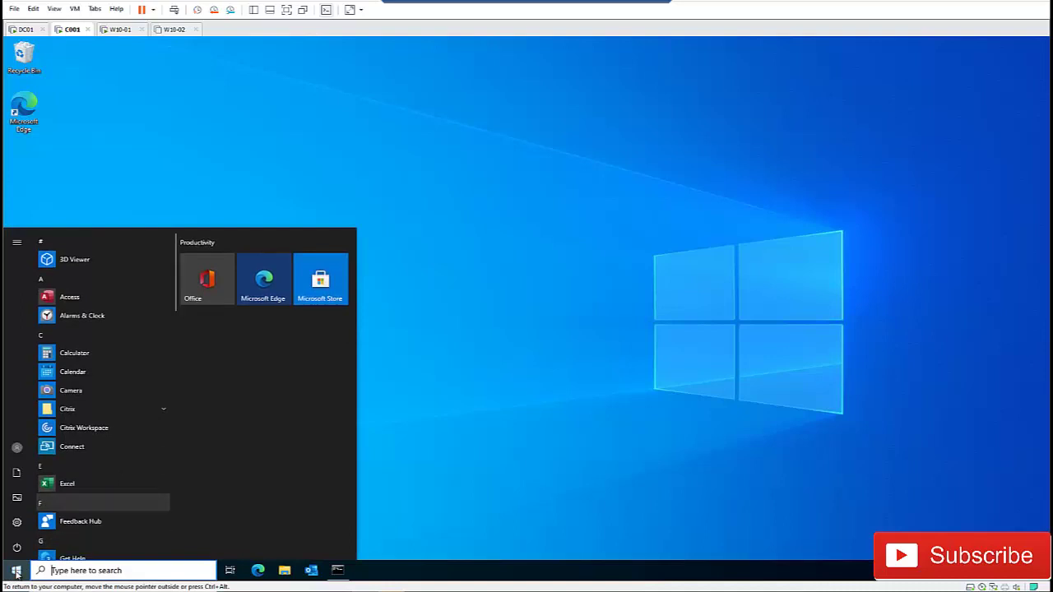
- Reopen C001's Advanced system settings via System info, entering the admin username and password
right_click(15, 571)
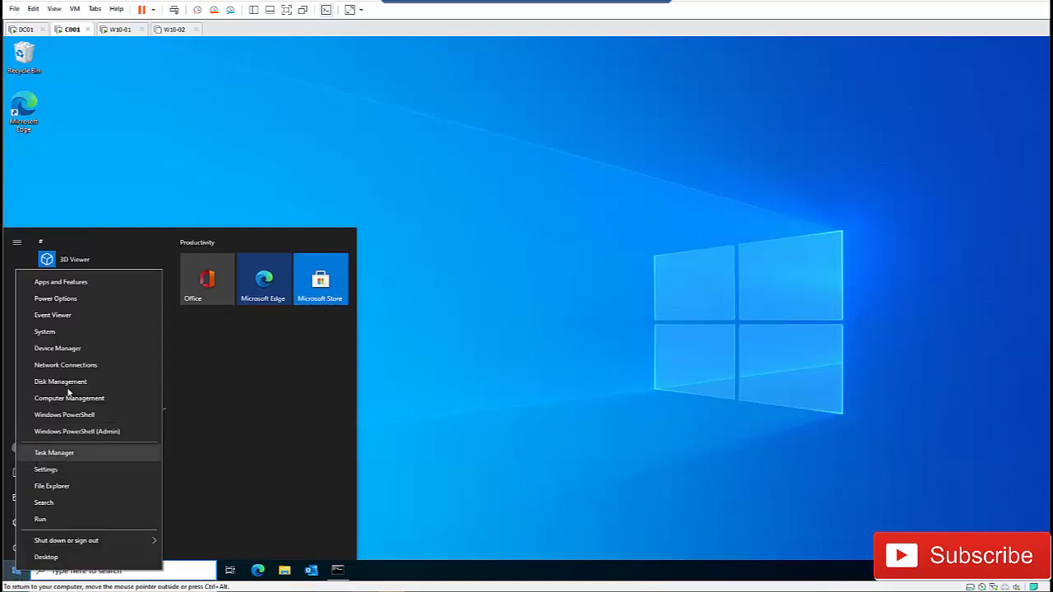
left_click(79, 329)
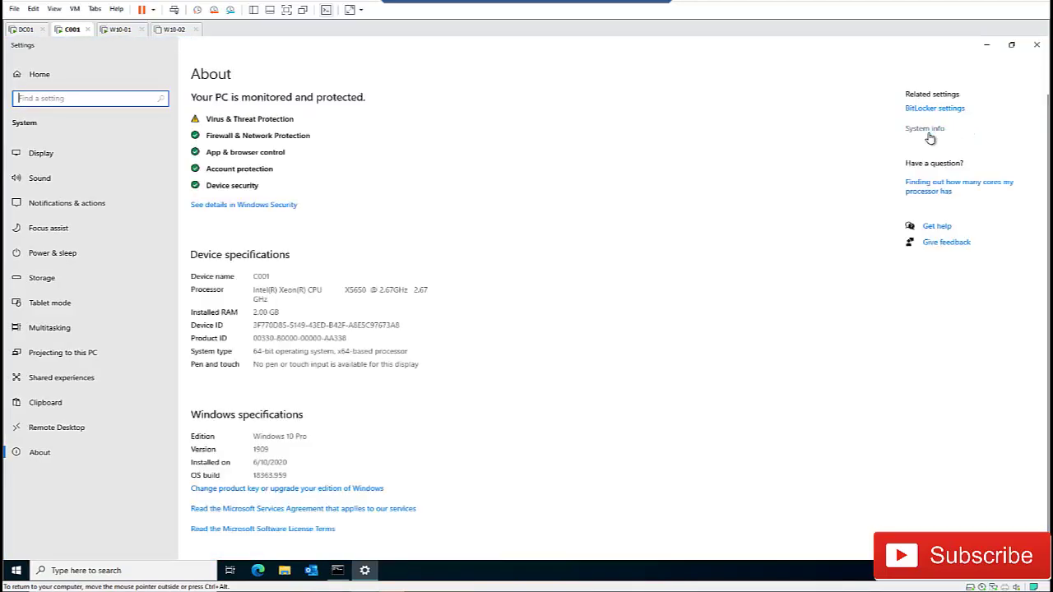
left_click(933, 136)
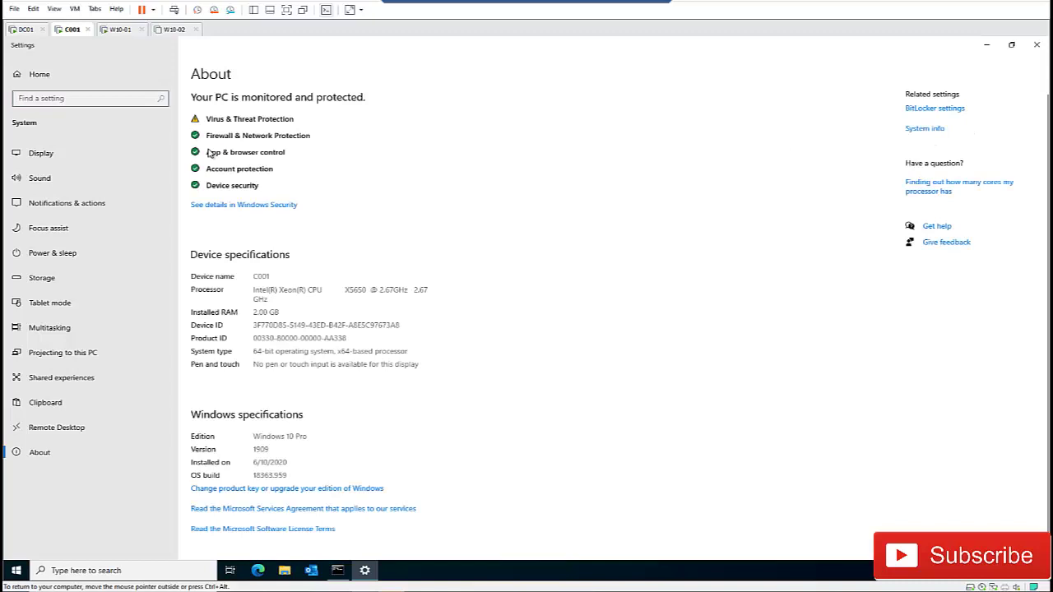
left_click(48, 138)
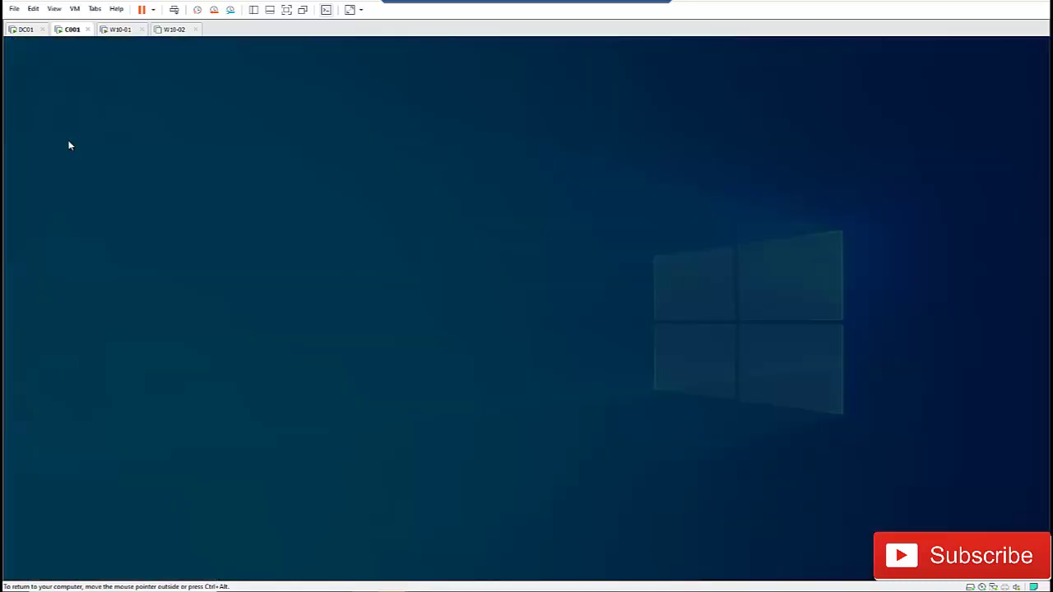
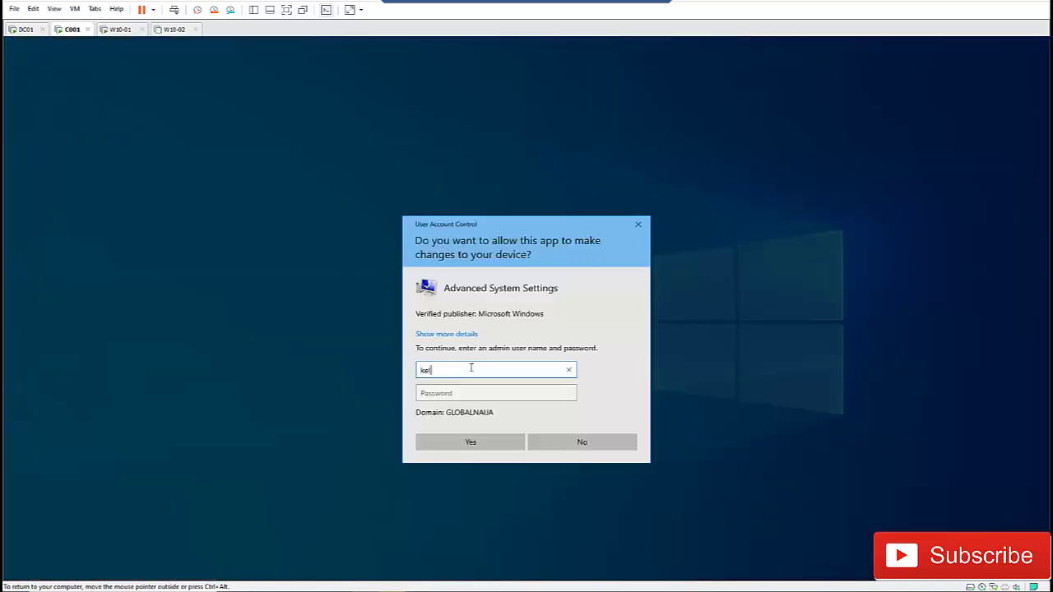
key("Tab")
type("P")
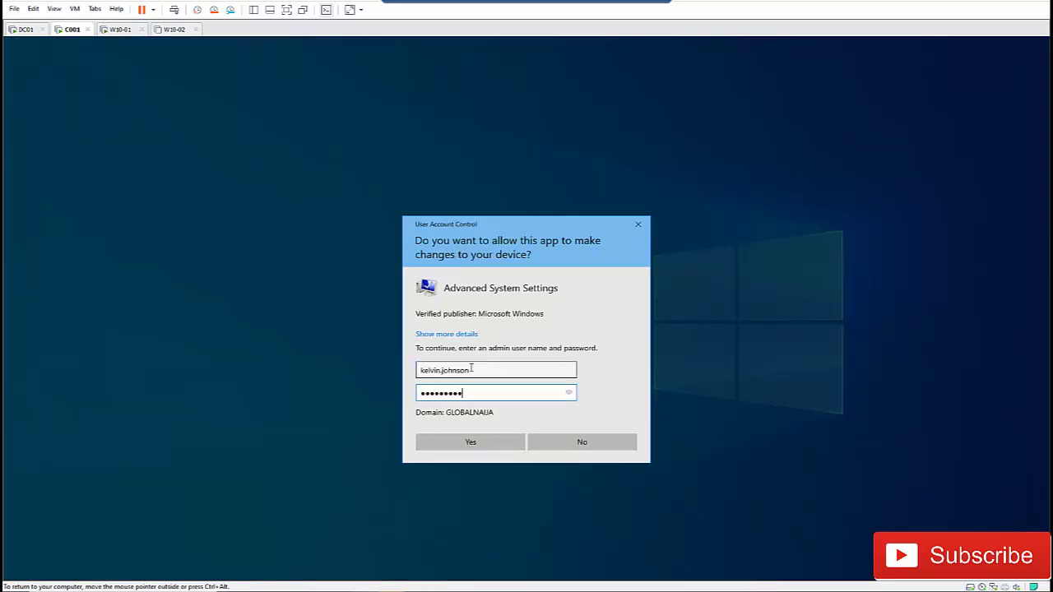
key("Return")
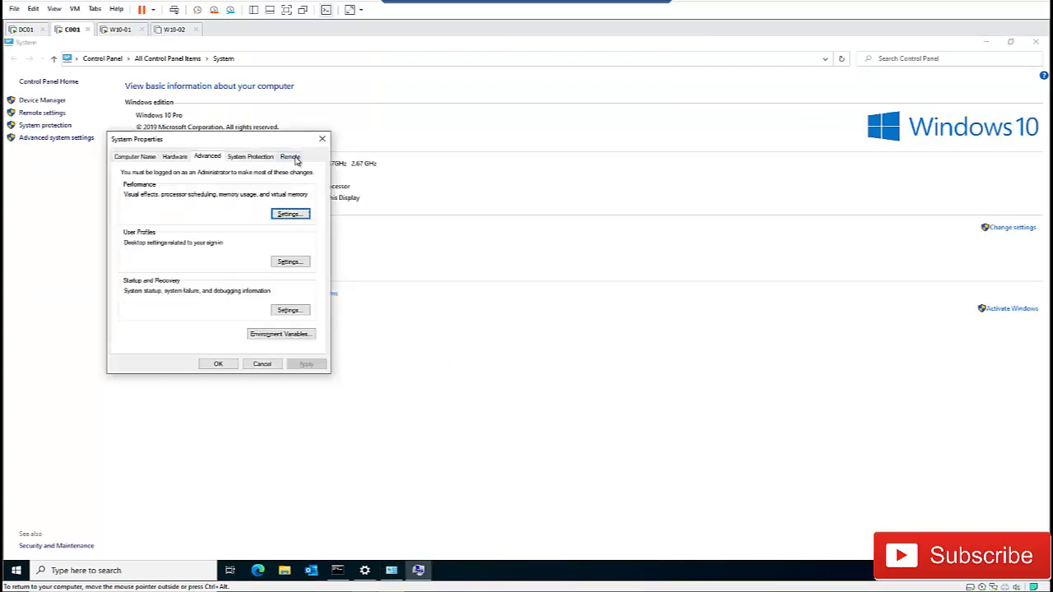
- Confirm the client's Remote Desktop options are greyed out, then return to DC01
left_click(293, 157)
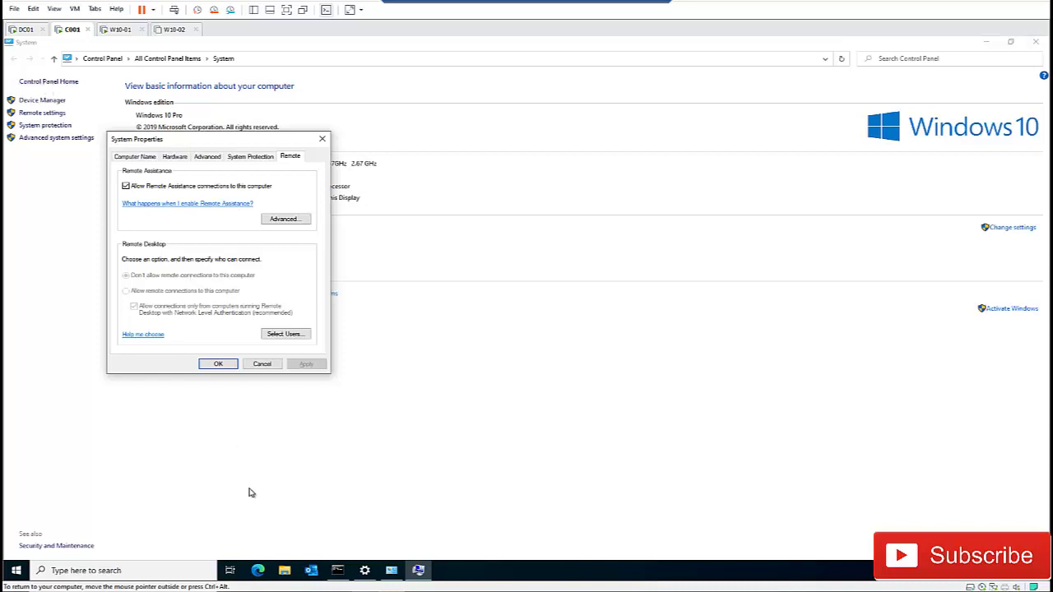
left_click(24, 32)
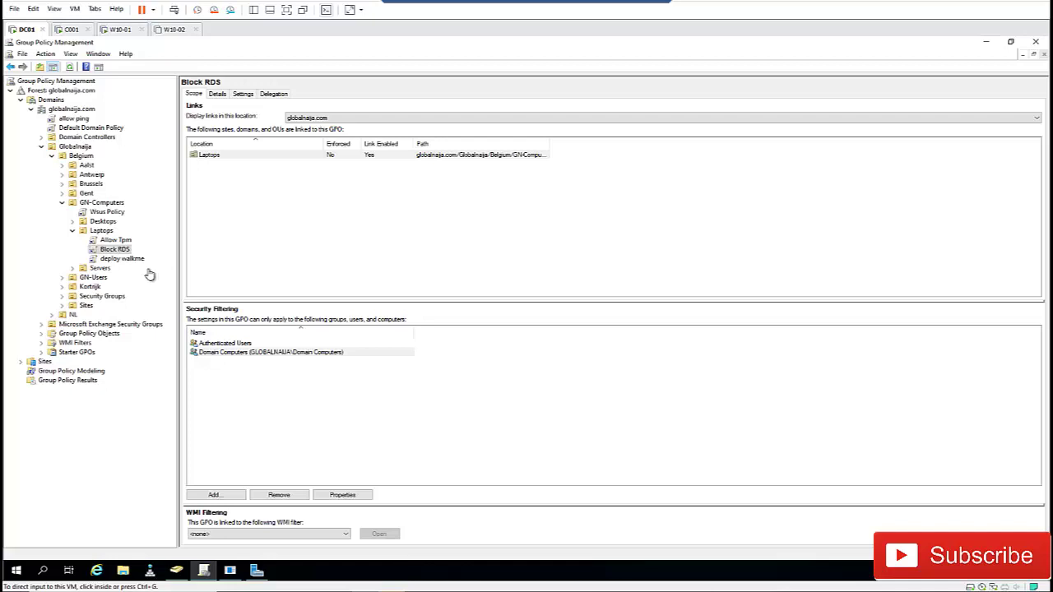
- Open the advanced Security Settings from Block RDS's Delegation permissions
left_click(274, 94)
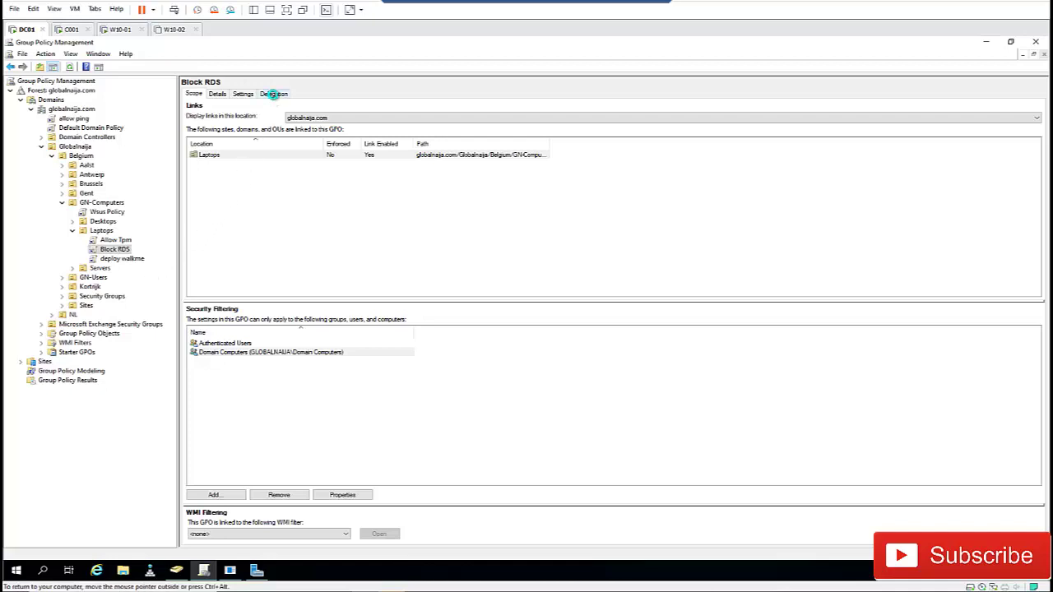
left_click(1010, 532)
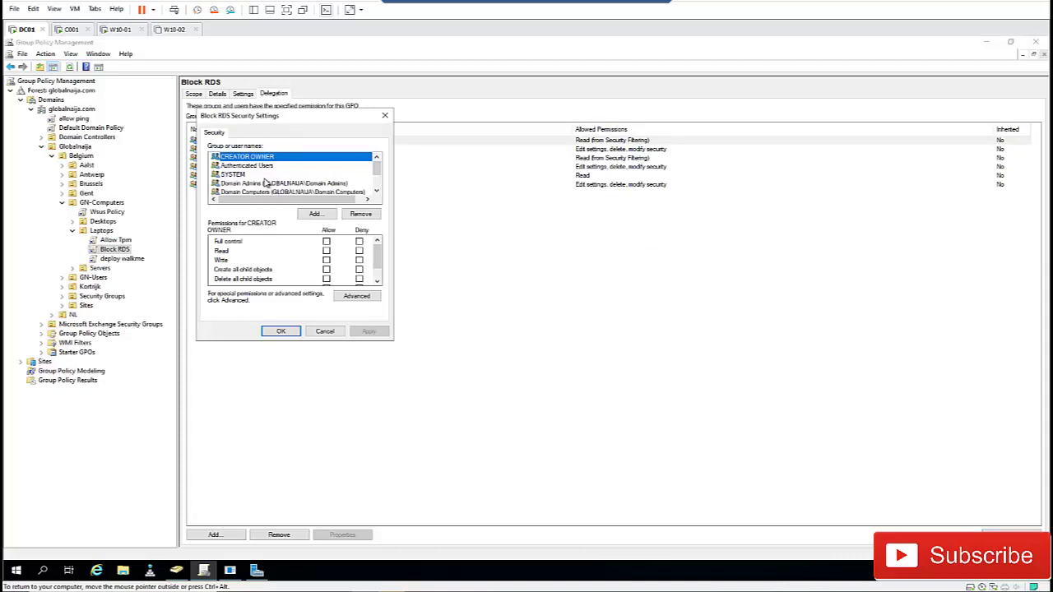
- Change Domain Computers' Apply group policy permission on Block RDS from Allow to Deny
left_click(267, 192)
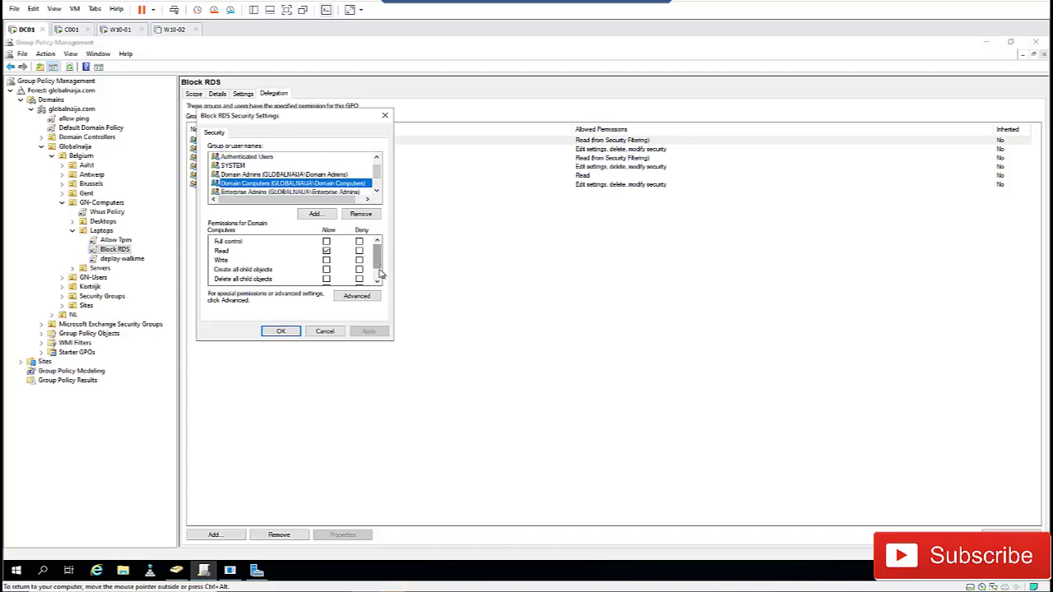
scroll(379, 272, "down", 1)
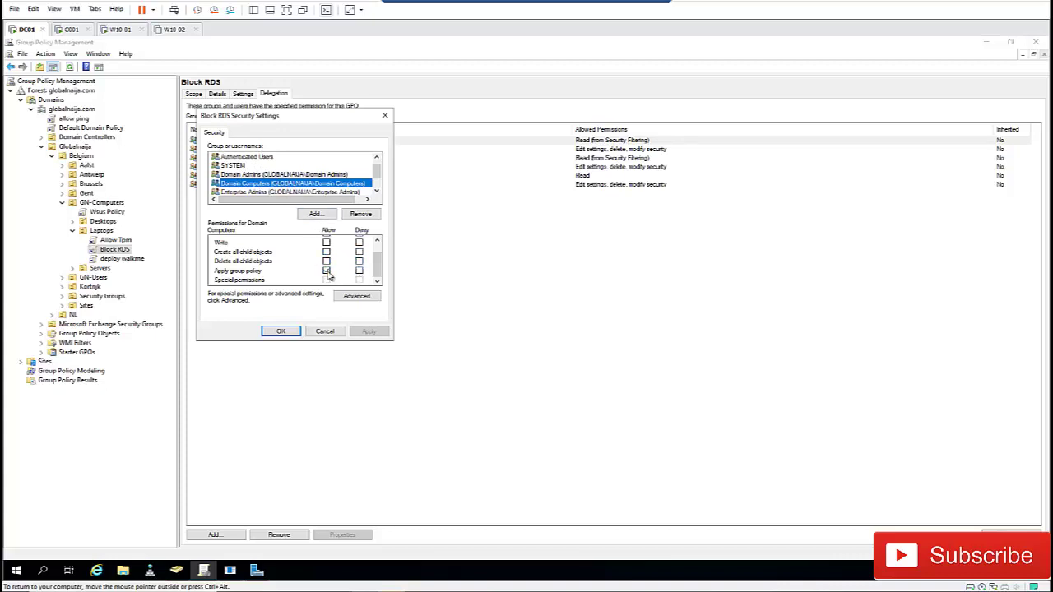
left_click(327, 271)
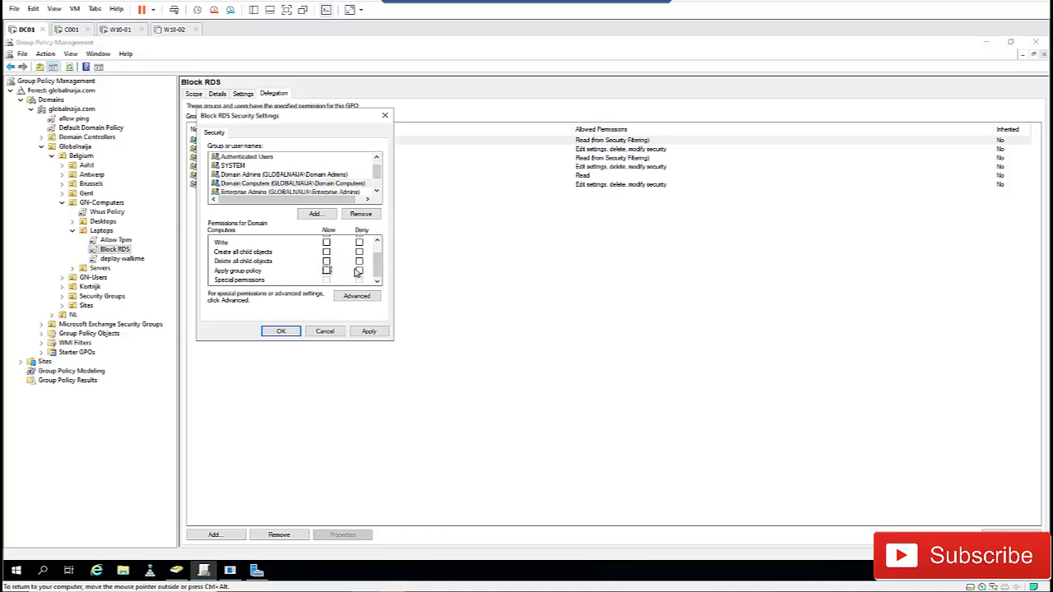
left_click(360, 271)
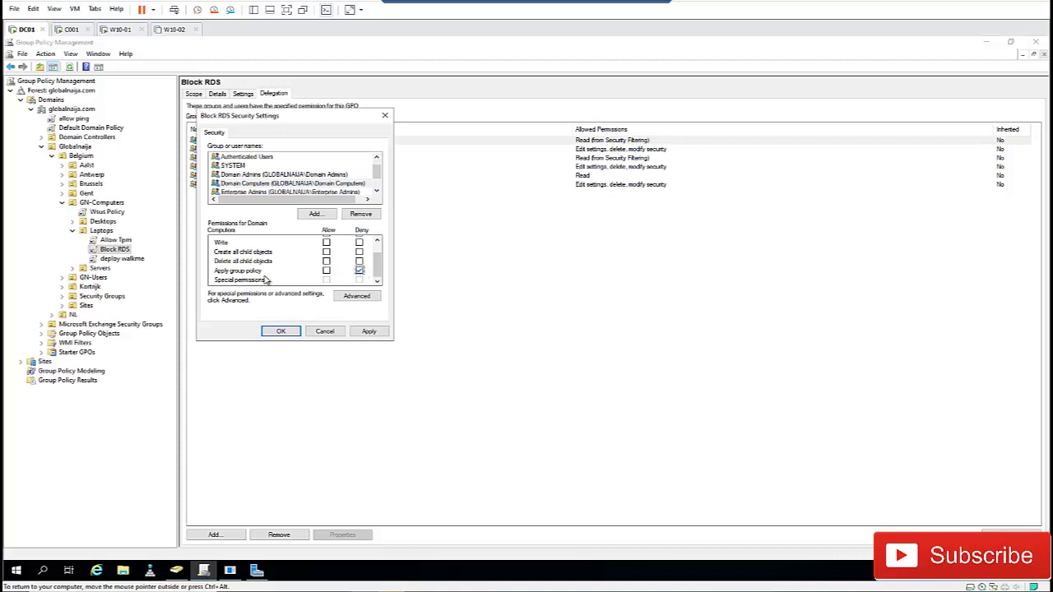